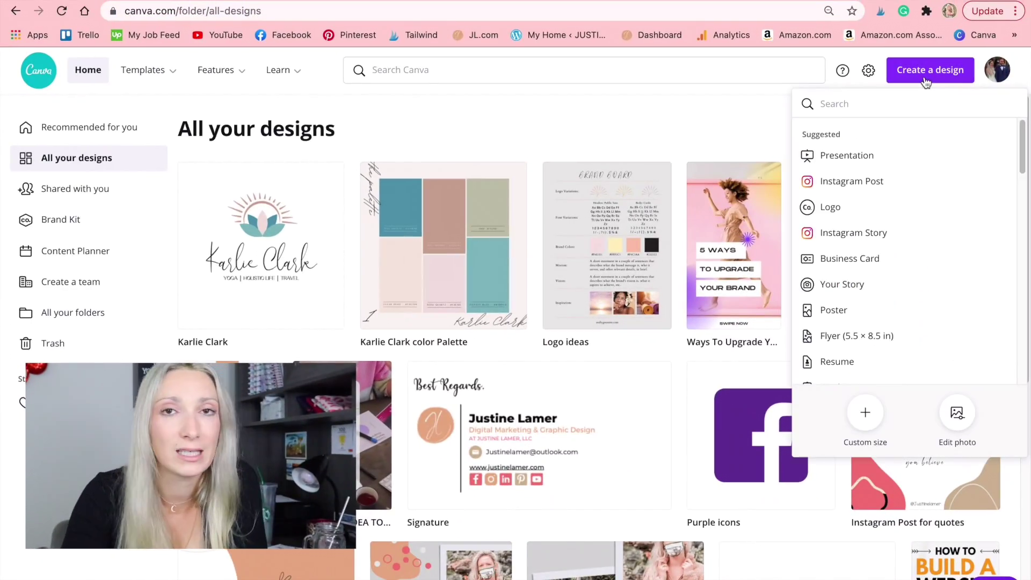
text(deskt)
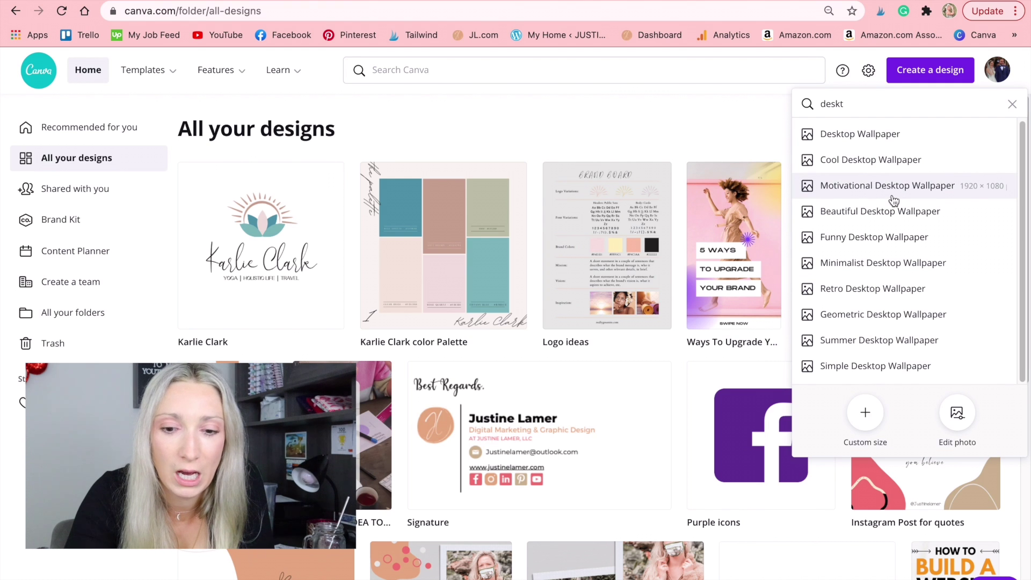
Start a Summer Desktop Wallpaper and try the sea quote, pineapple and be·you·tiful templates.
click(874, 341)
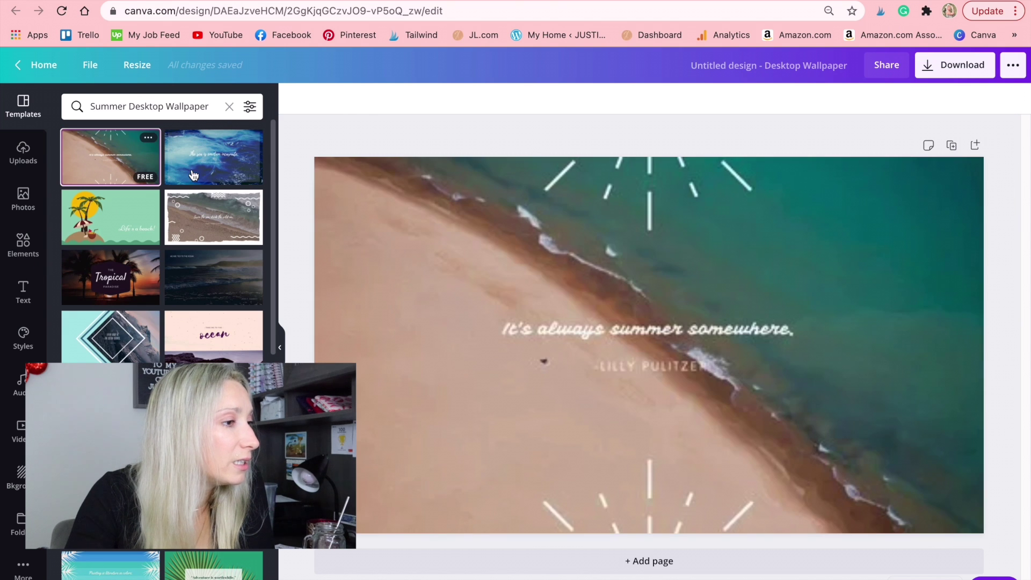
click(214, 161)
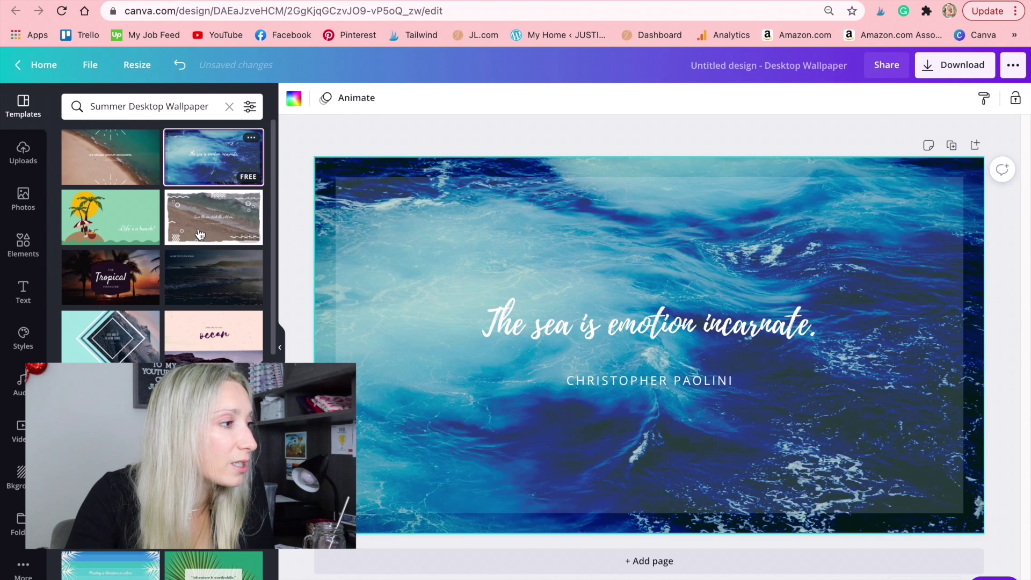
scroll(121, 242, down, 3)
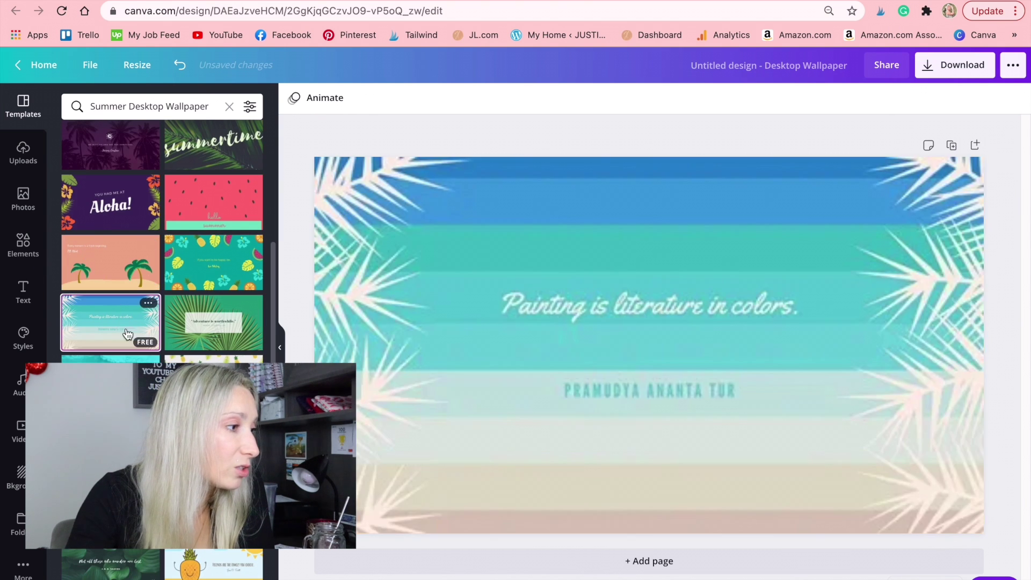
click(110, 322)
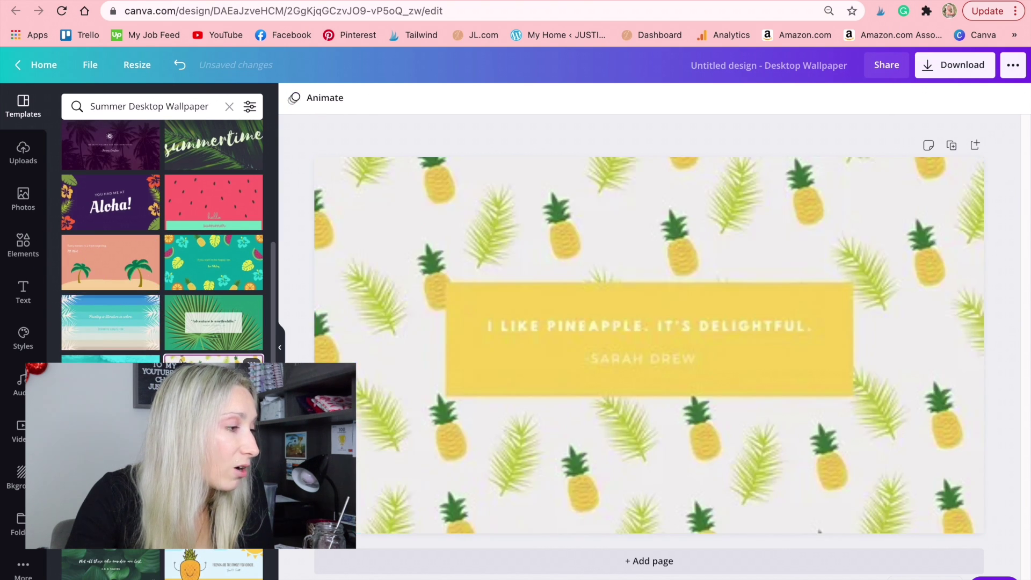
click(213, 443)
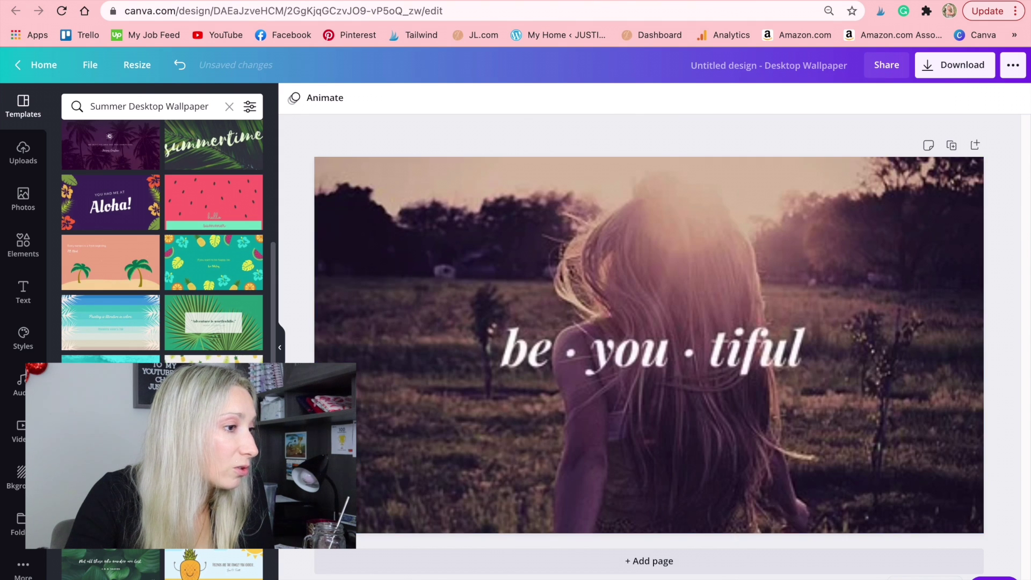
click(110, 442)
scroll(110, 443, down, 2)
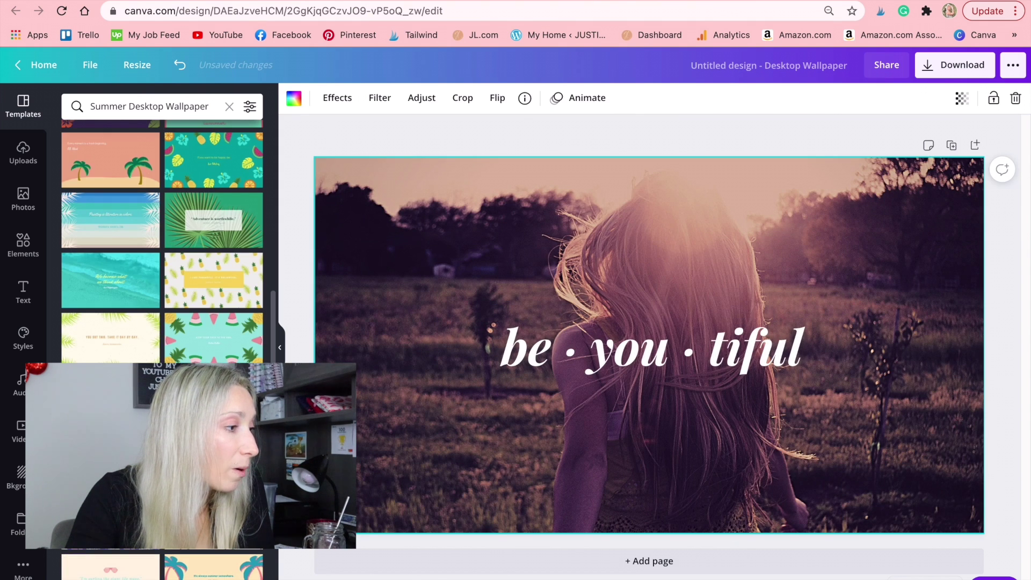
scroll(213, 346, down, 2)
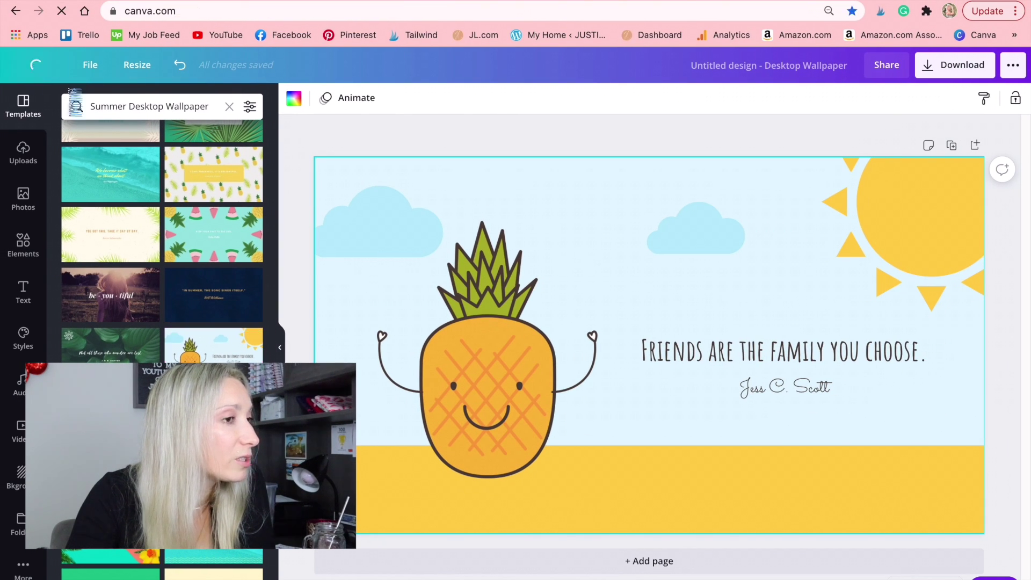
text(op)
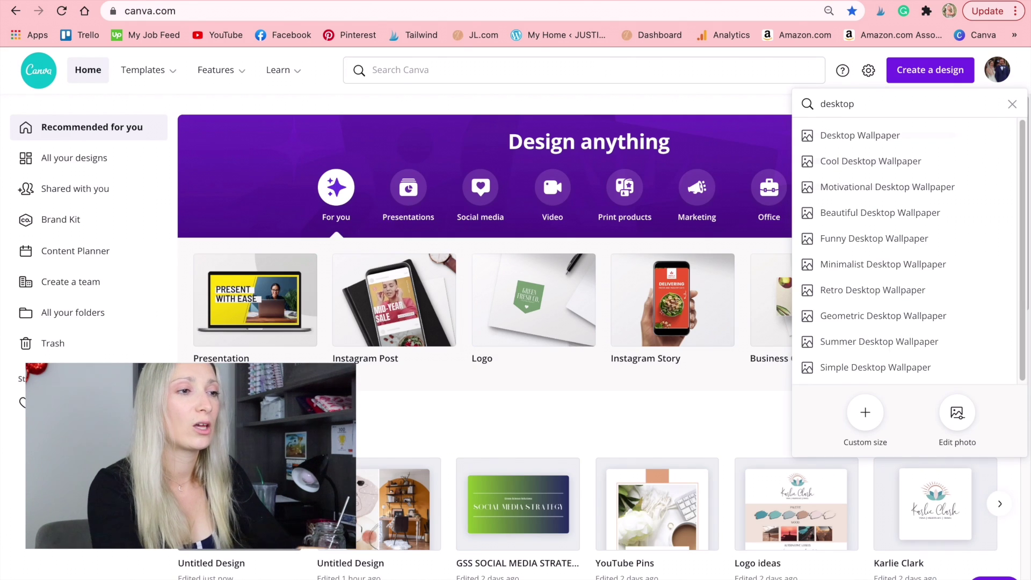
On a new desktop wallpaper, try Be Thankful and dark-leaves templates, then undo to the floral quote.
click(886, 136)
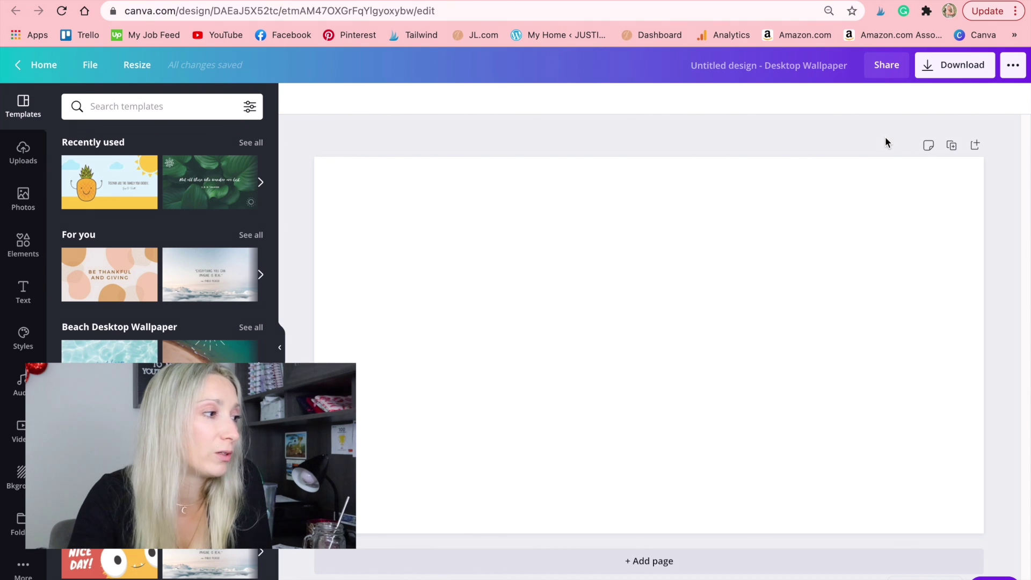
click(249, 235)
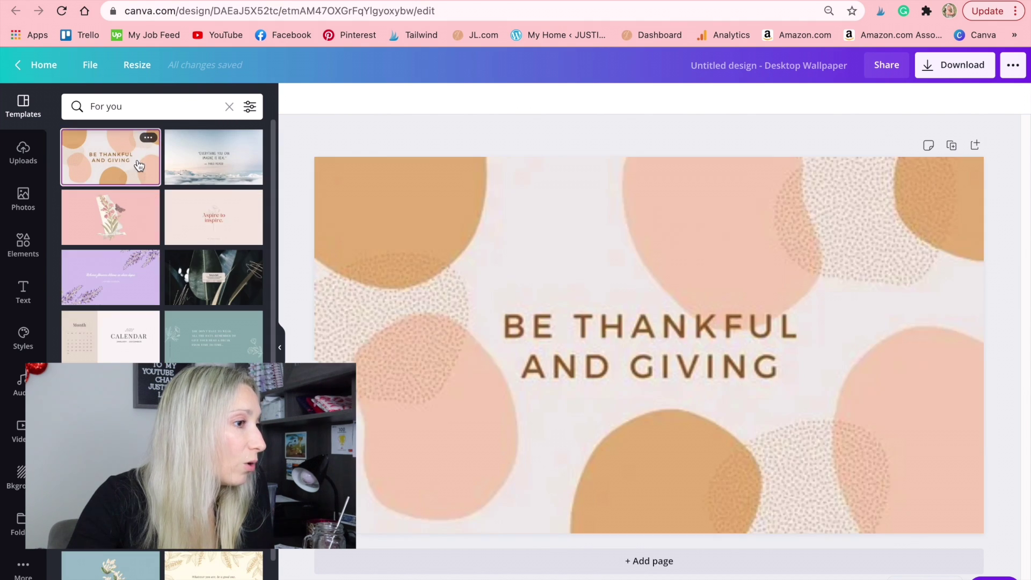
click(214, 157)
click(118, 168)
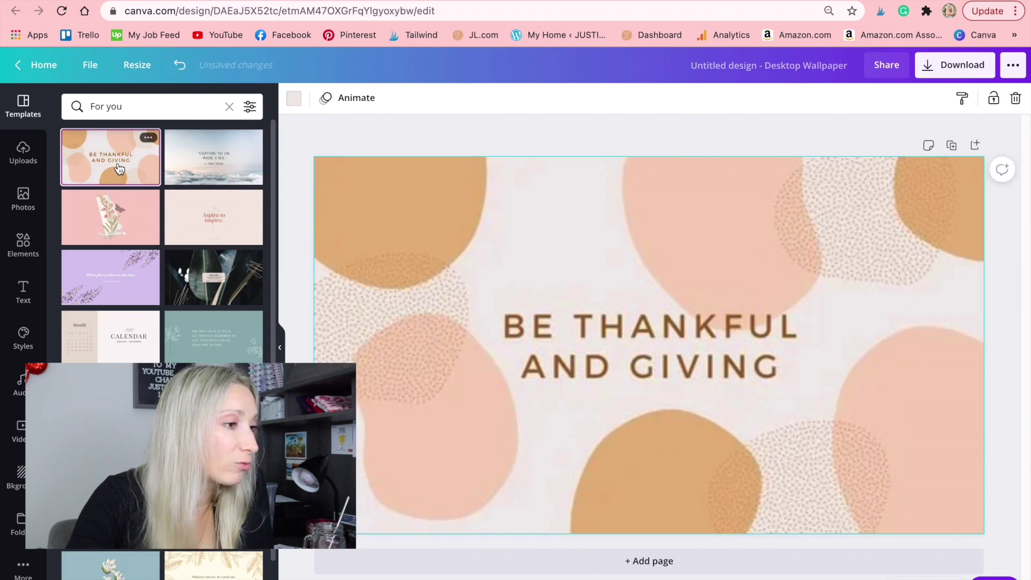
click(181, 216)
click(209, 294)
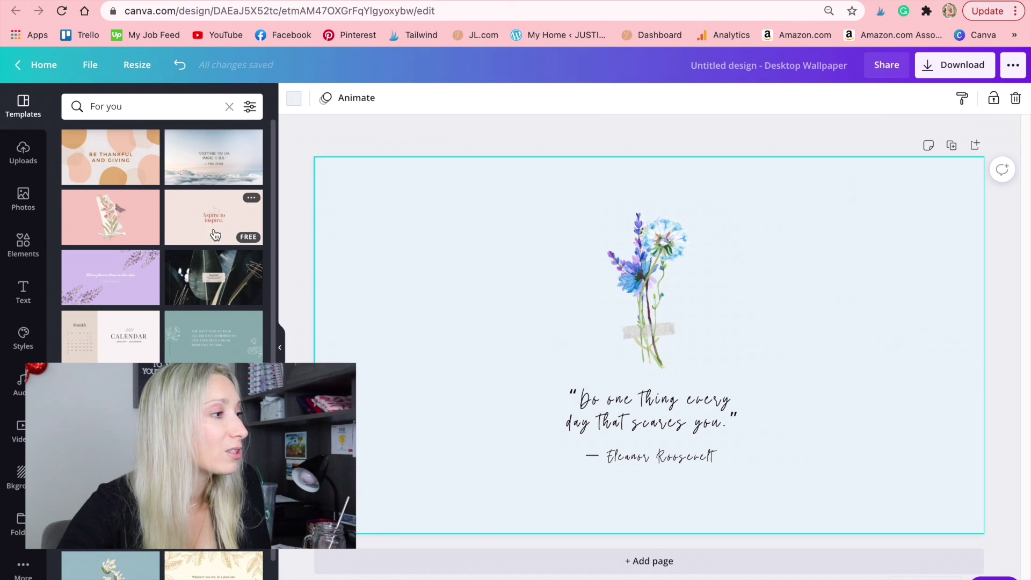
click(125, 168)
click(181, 67)
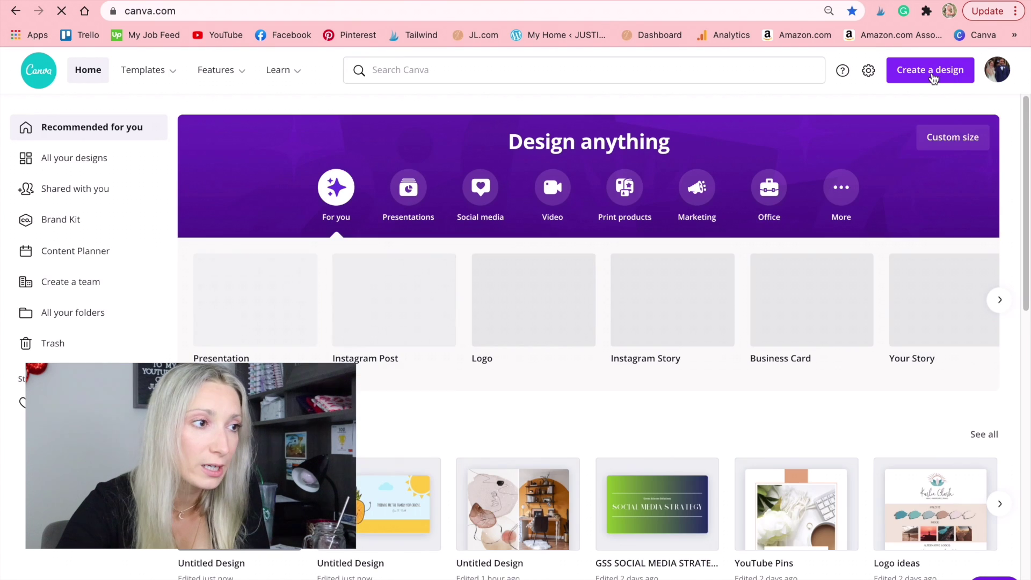
Create a blank Desktop Wallpaper and give its background the peach brand colour.
click(943, 72)
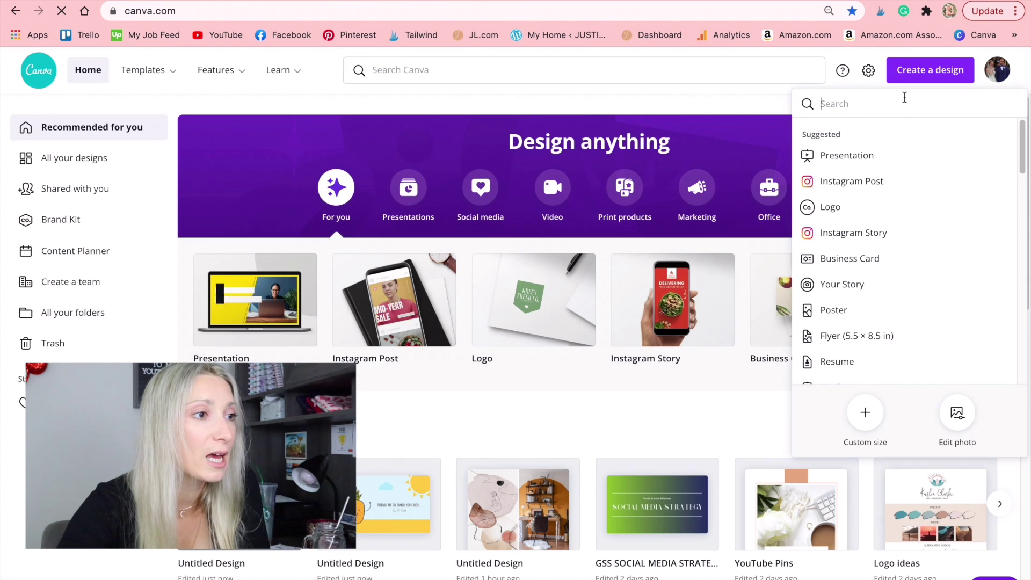
text(desk)
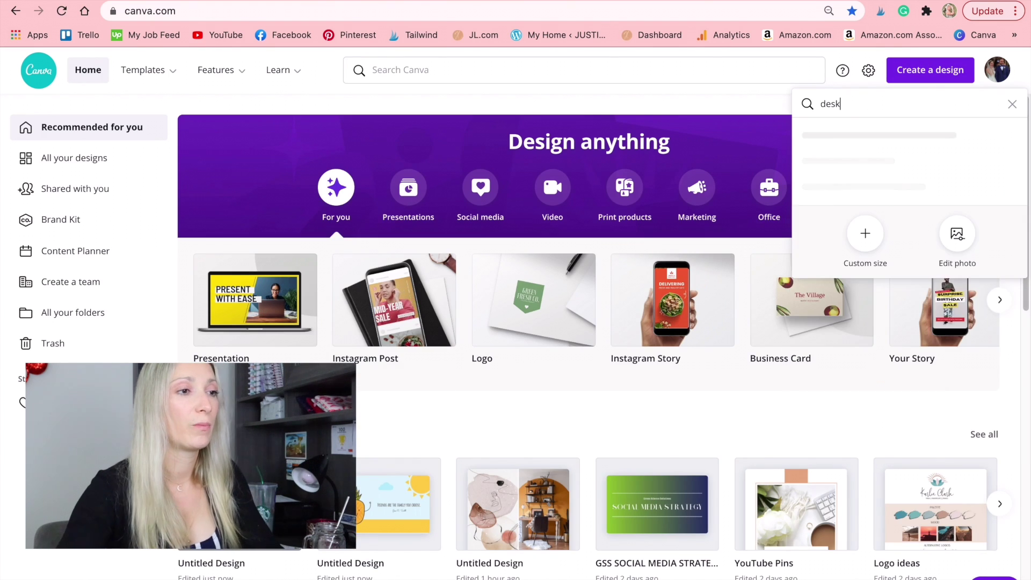
click(846, 135)
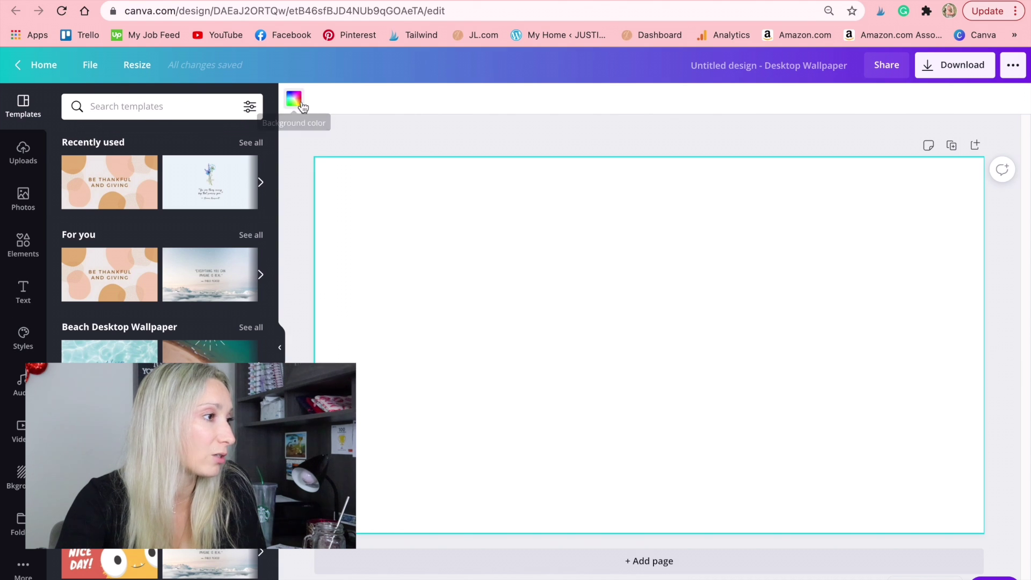
click(293, 99)
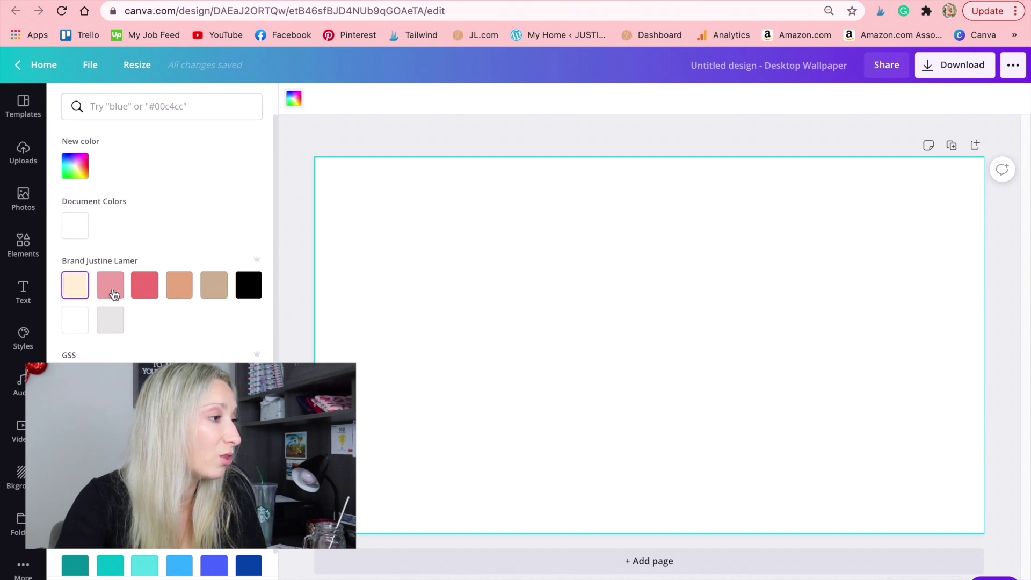
click(181, 294)
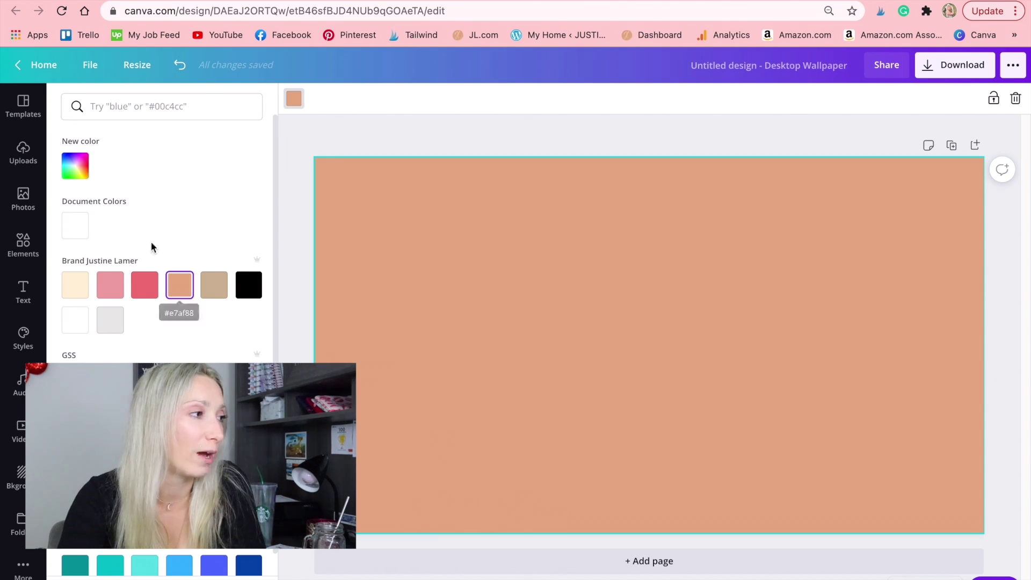
click(152, 104)
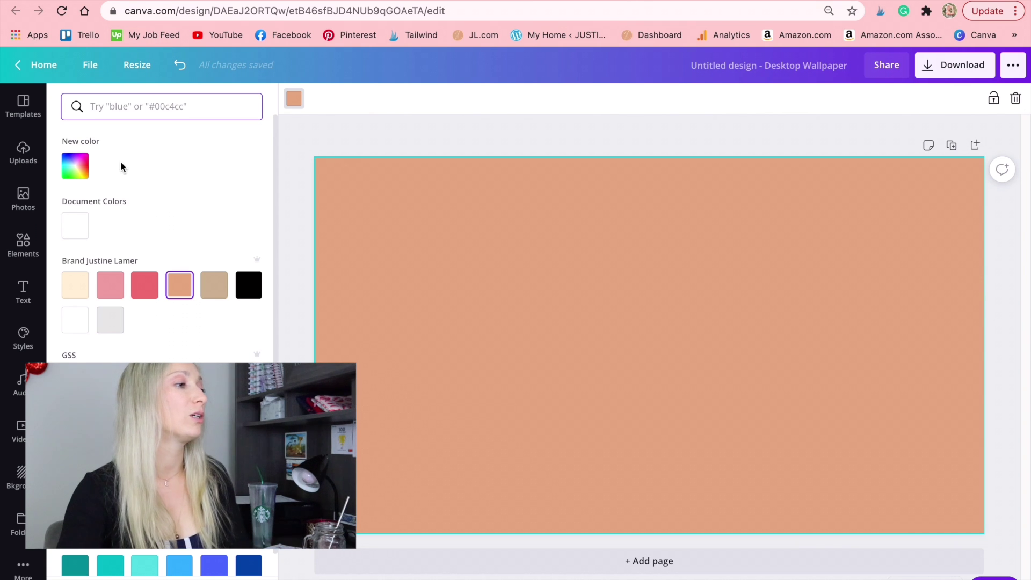
Search Elements for 'abstract shape' and filter the results to Free only.
click(23, 242)
click(142, 106)
text(a)
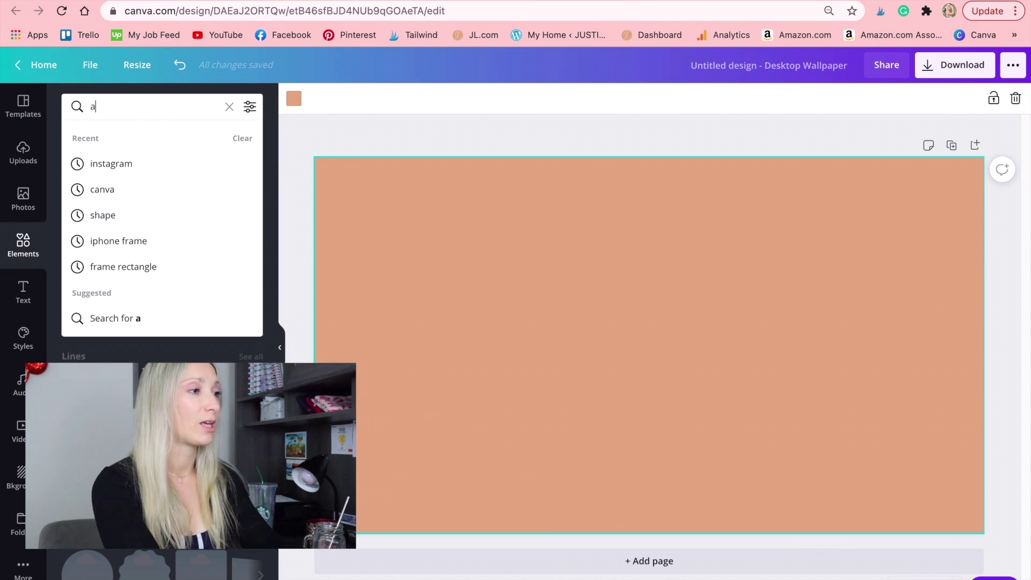
text(bs)
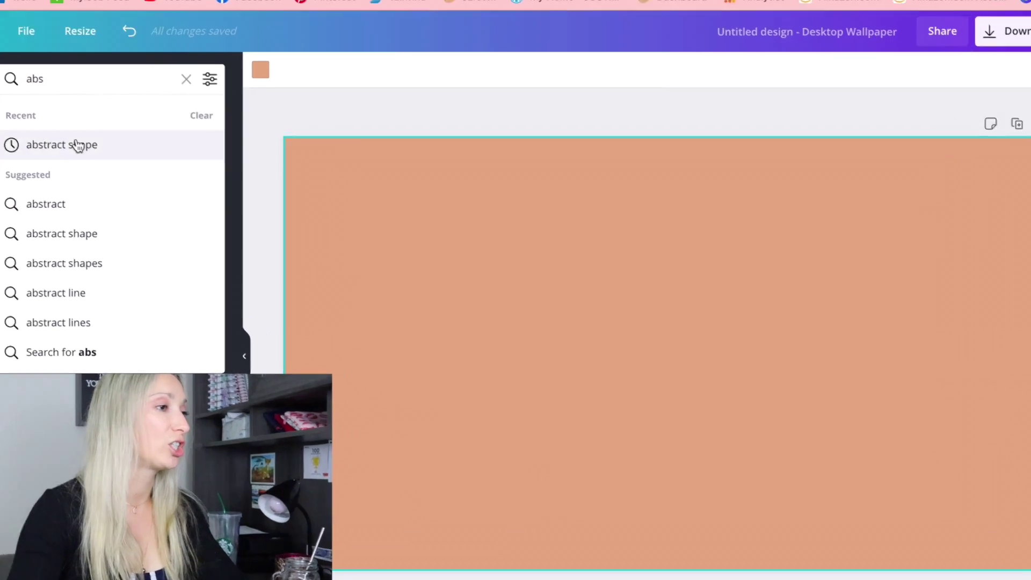
click(133, 164)
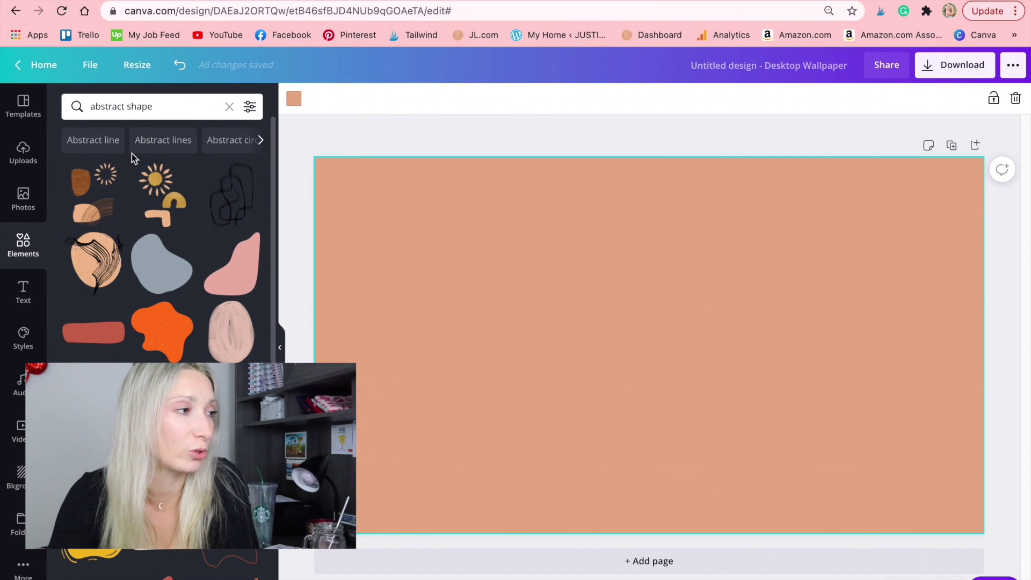
click(250, 107)
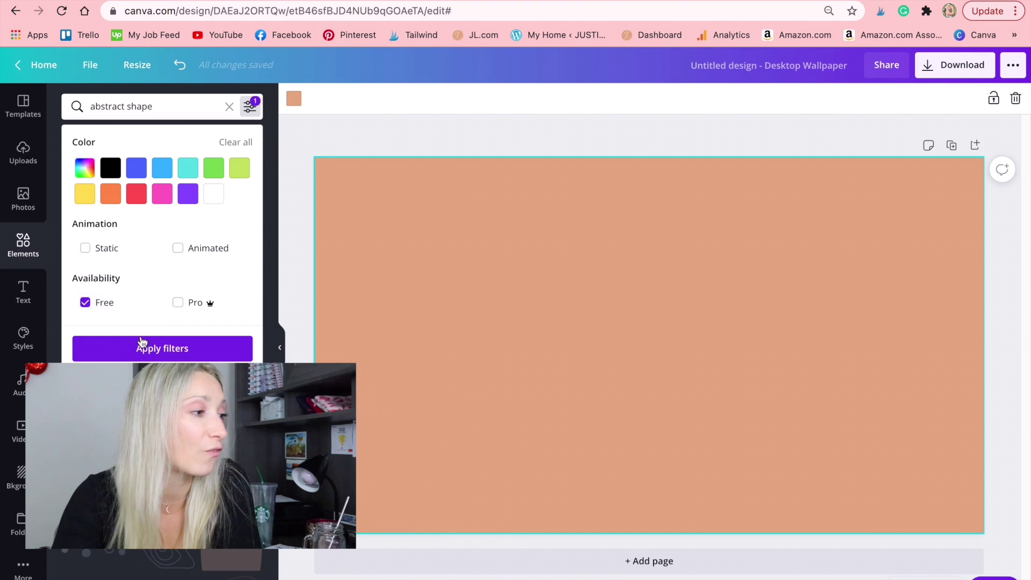
click(153, 354)
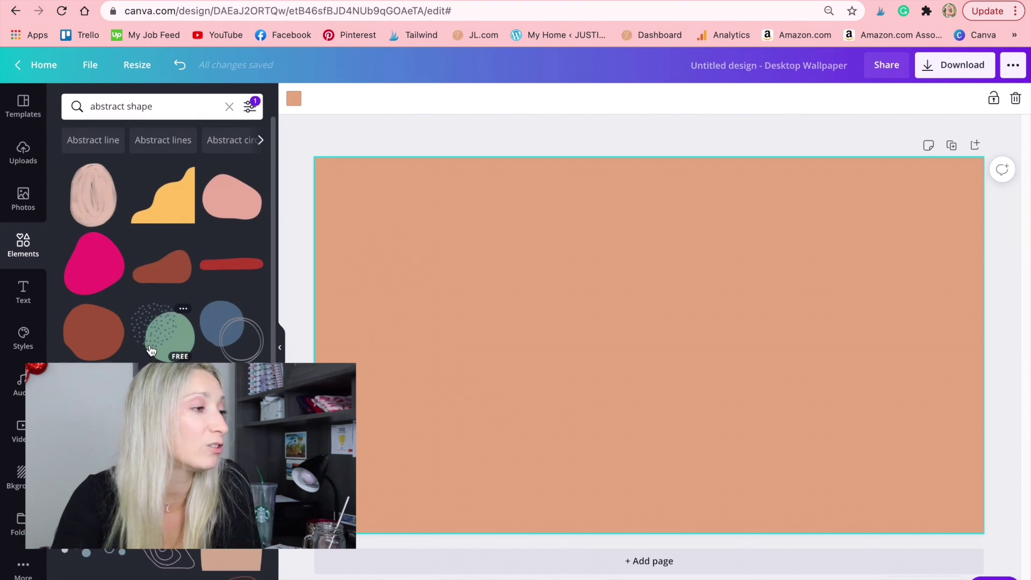
scroll(161, 339, down, 1)
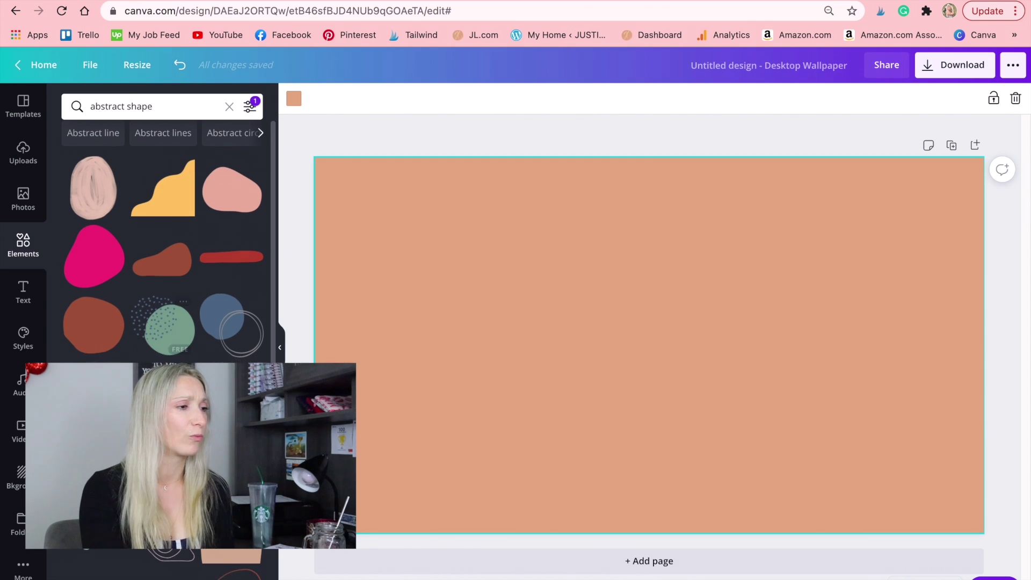
scroll(232, 314, down, 1)
scroll(232, 315, down, 2)
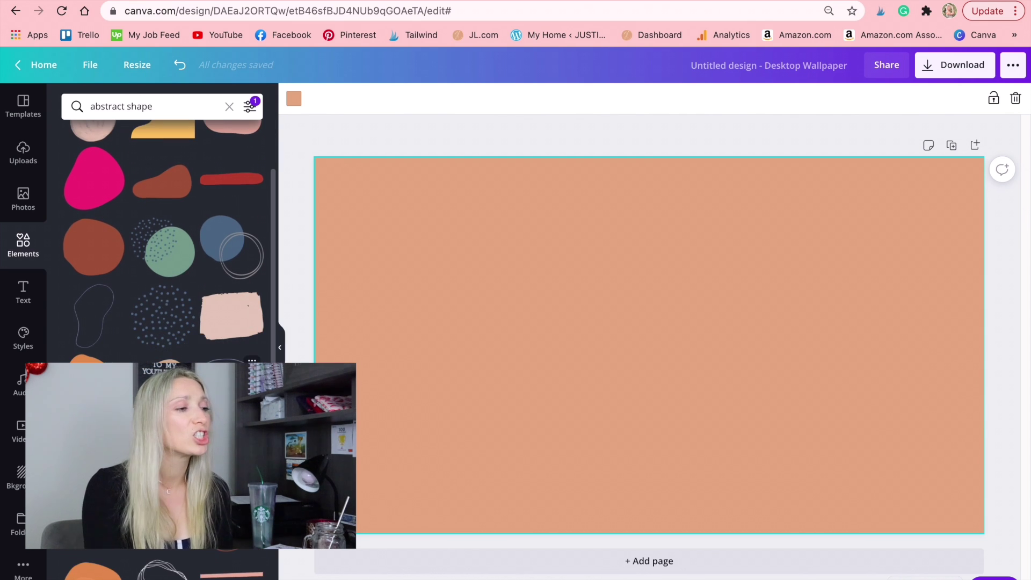
scroll(162, 242, down, 1)
scroll(162, 243, down, 2)
scroll(161, 242, down, 2)
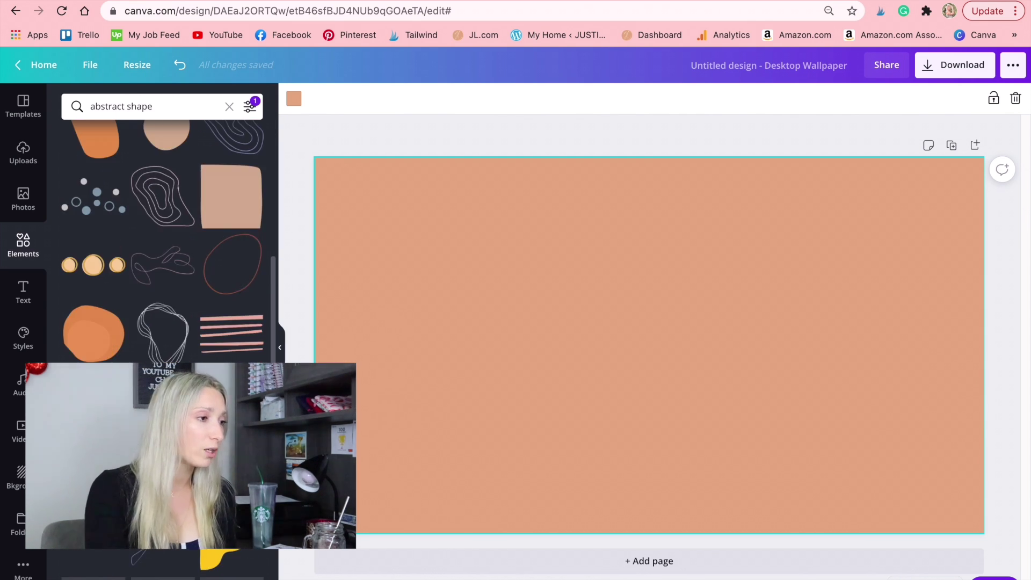
scroll(232, 339, down, 2)
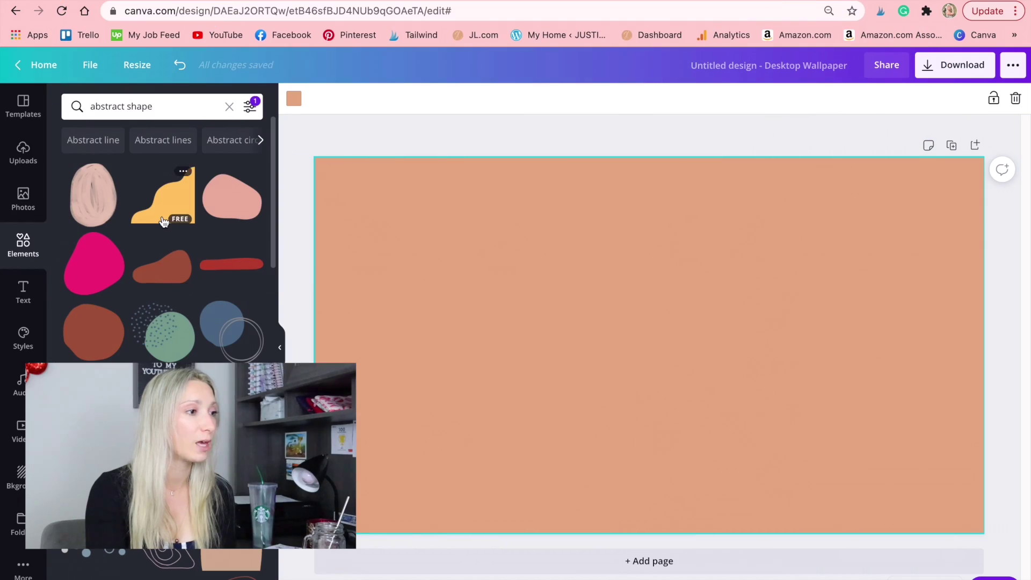
Add two brown blobs at the lower corners, enlarge and tilt them, and move the red strip bottom-left.
click(83, 343)
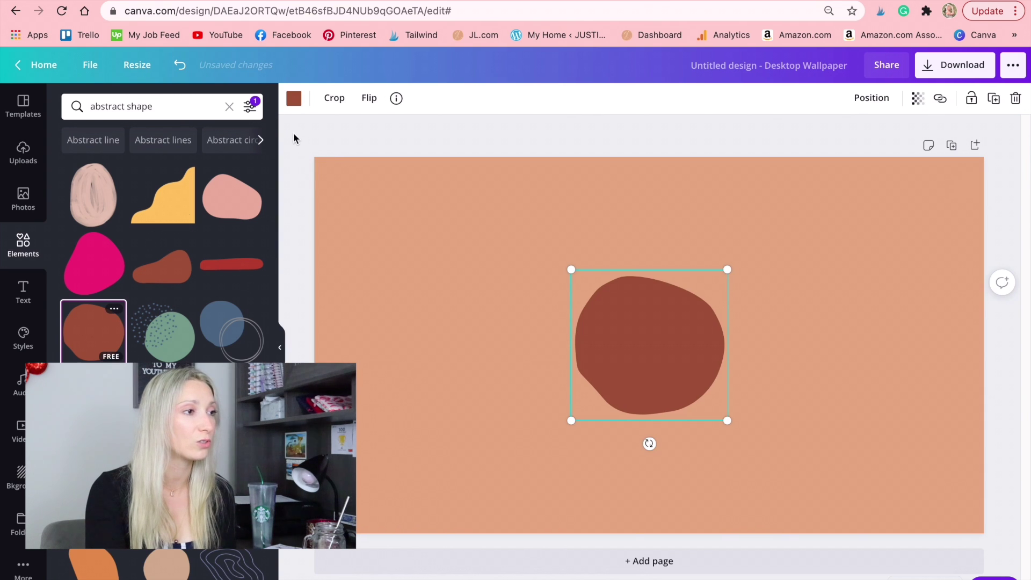
drag(649, 345, 856, 436)
drag(933, 362, 979, 320)
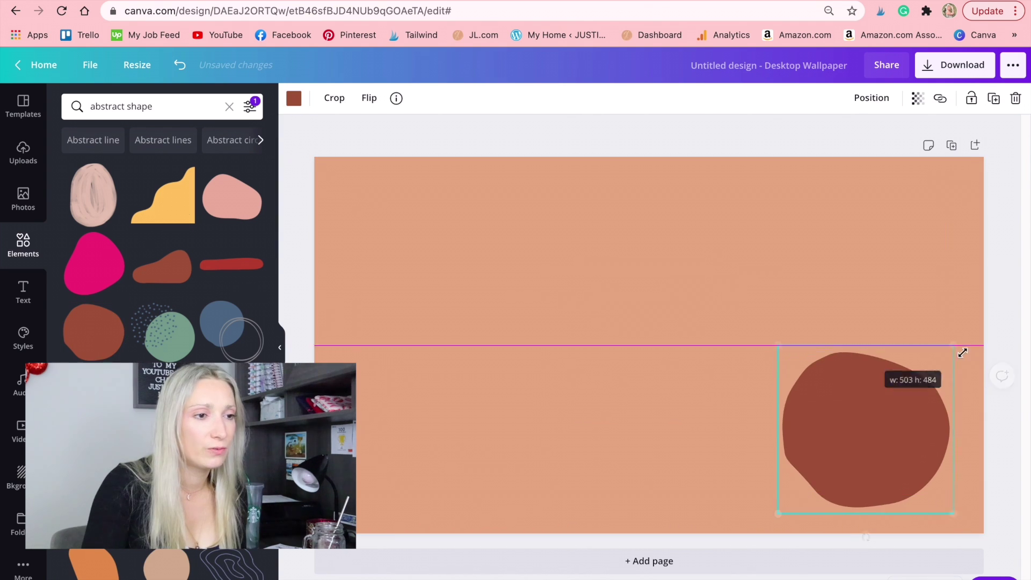
drag(904, 405, 956, 466)
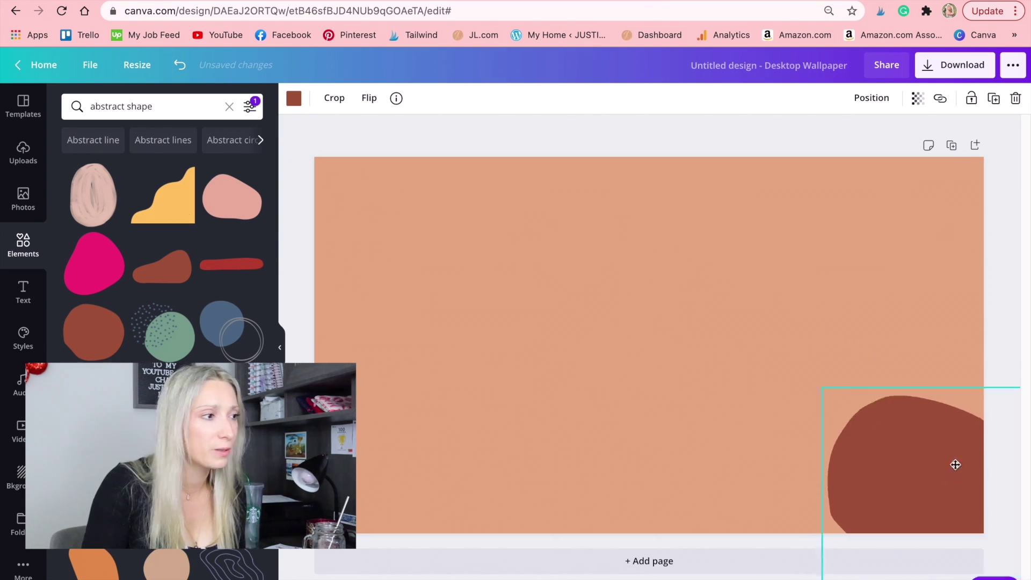
click(167, 281)
drag(707, 380, 529, 456)
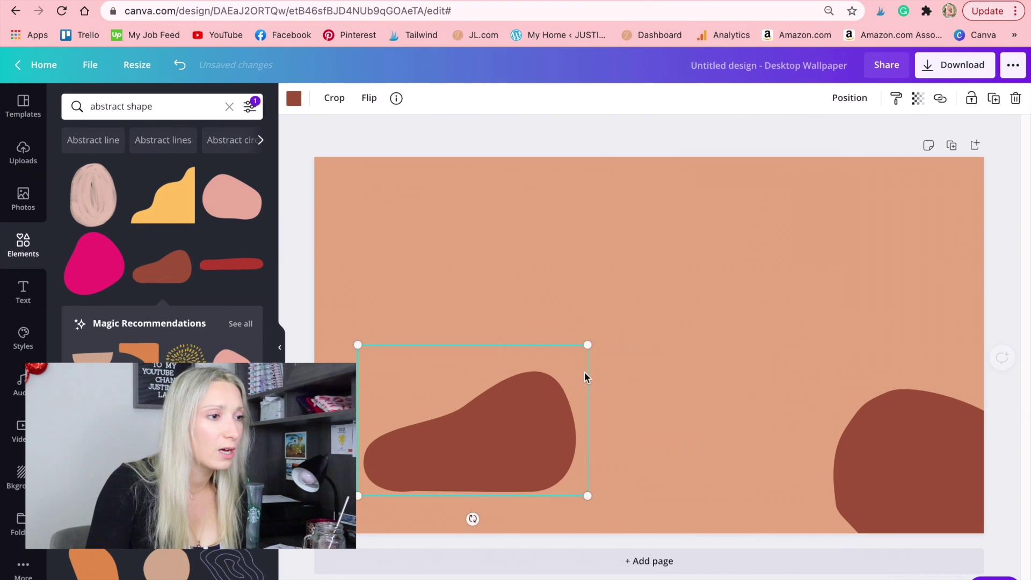
mouse_move(471, 518)
mouse_down()
mouse_move(417, 502)
mouse_move(626, 566)
mouse_up()
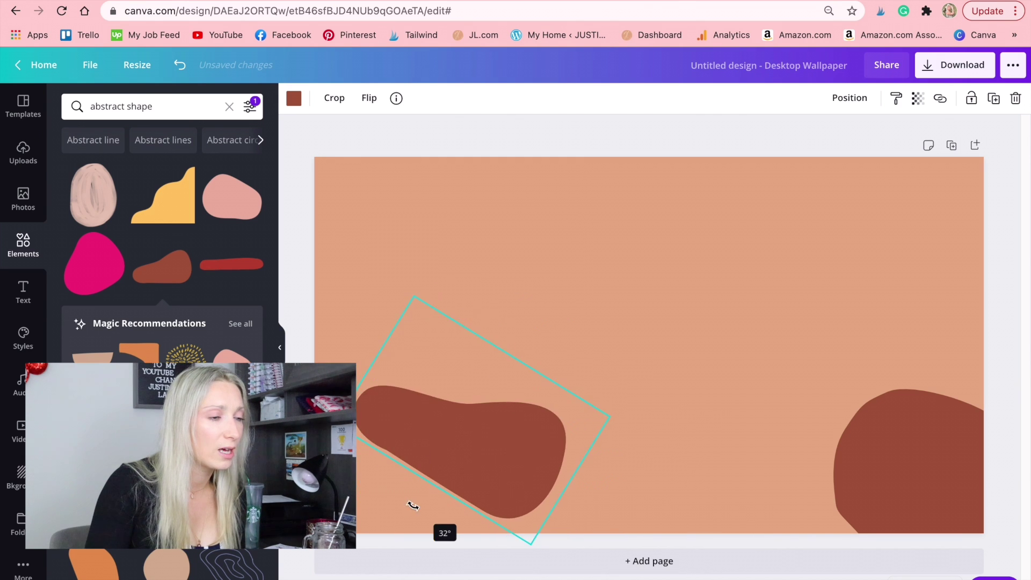
mouse_move(626, 566)
mouse_down()
mouse_move(356, 467)
mouse_move(392, 443)
mouse_move(357, 453)
mouse_up()
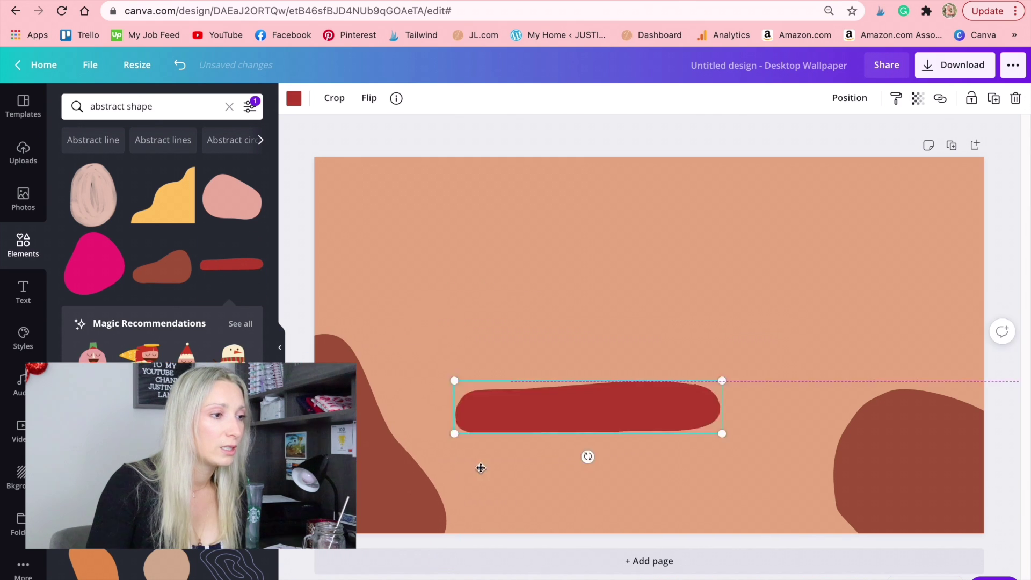
drag(480, 468, 359, 548)
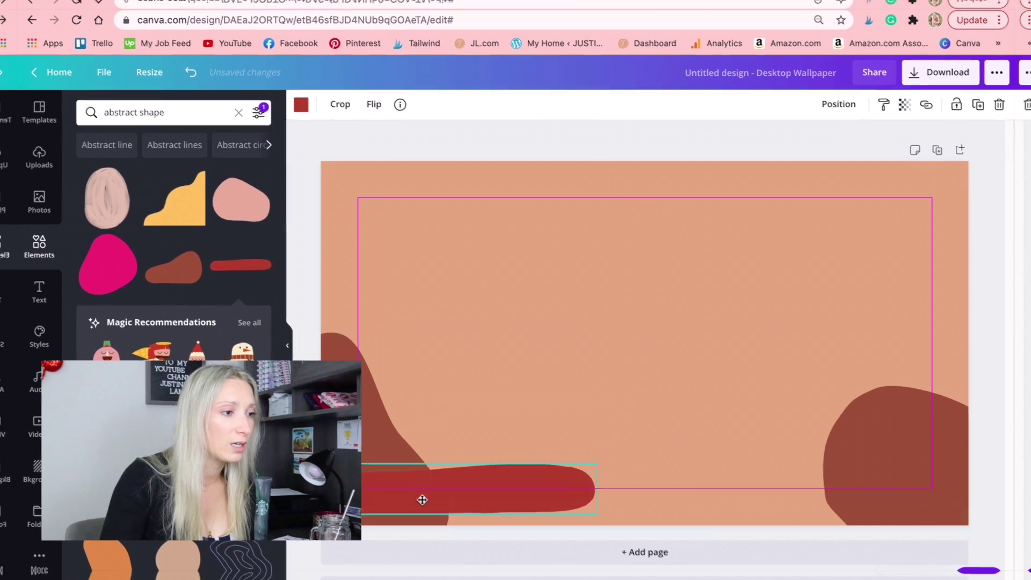
Add a beige circle at right, a dotted green circle top-left, and a central pink brush frame with tan square.
click(238, 335)
mouse_move(648, 345)
mouse_down()
mouse_move(830, 380)
mouse_move(760, 295)
mouse_up()
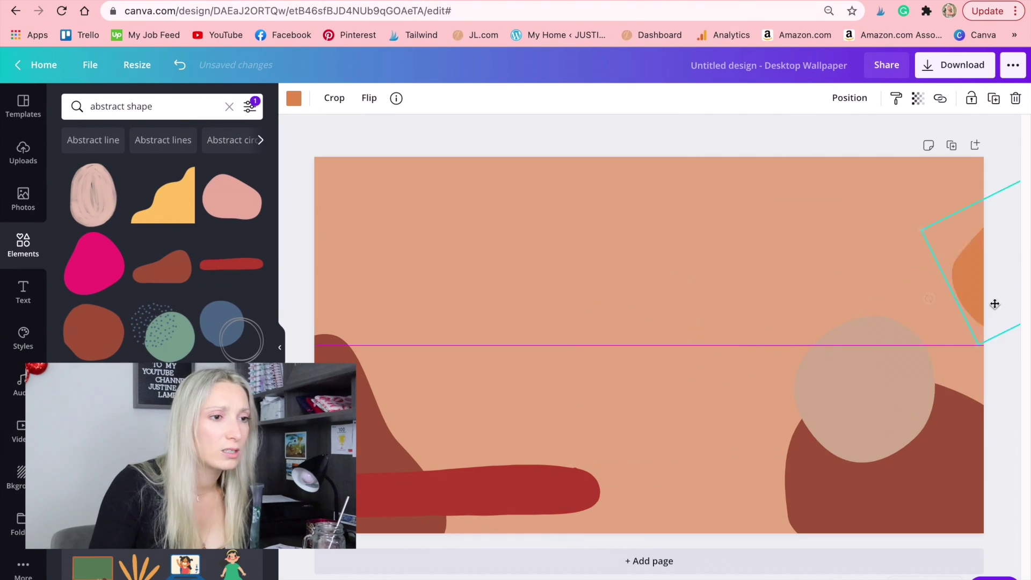
scroll(161, 242, down, 1)
click(162, 306)
drag(664, 363, 444, 324)
scroll(161, 242, down, 2)
click(231, 227)
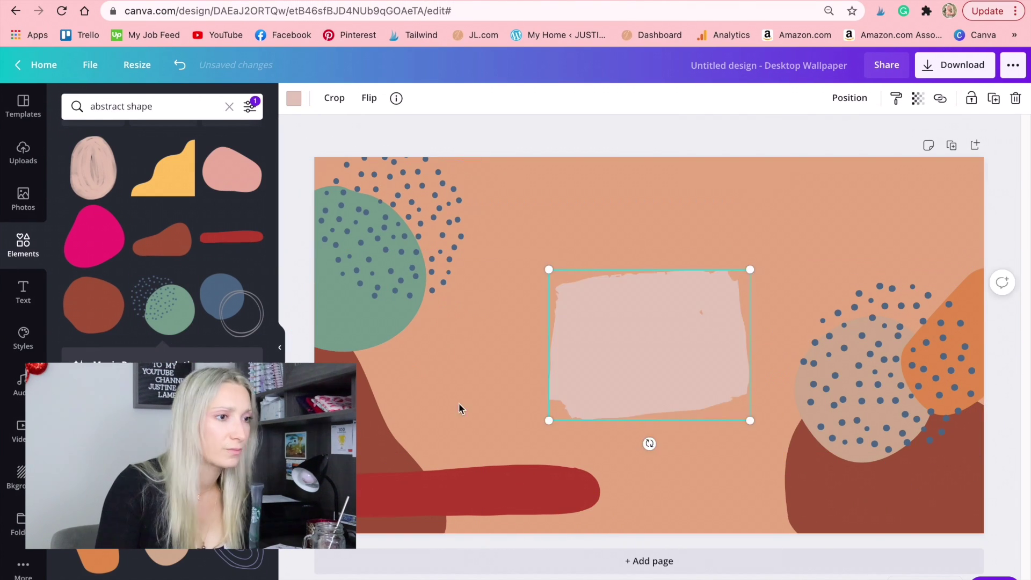
drag(748, 421, 759, 431)
click(231, 347)
scroll(162, 242, down, 2)
Place and resize an orange-yellow shape at top-right; add a blue ringed circle, then delete it.
click(231, 564)
drag(732, 352, 936, 195)
drag(852, 177, 729, 192)
scroll(161, 242, up, 5)
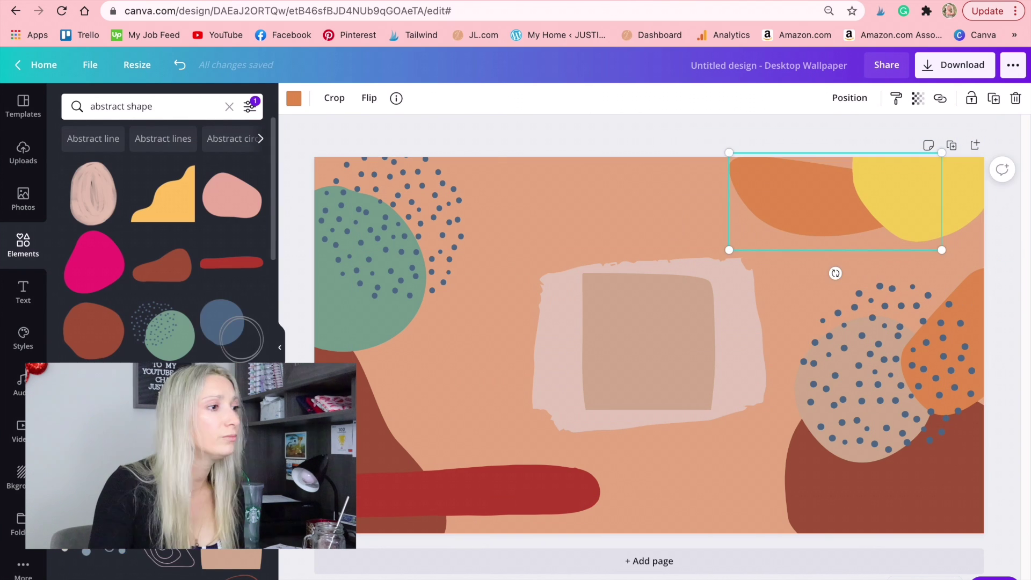
click(231, 330)
drag(667, 299, 700, 206)
key(Delete)
click(232, 193)
Place a pink blob over the orange shape at top and widen the red strip.
mouse_move(650, 346)
mouse_down()
mouse_move(561, 133)
mouse_move(656, 212)
mouse_up()
click(443, 492)
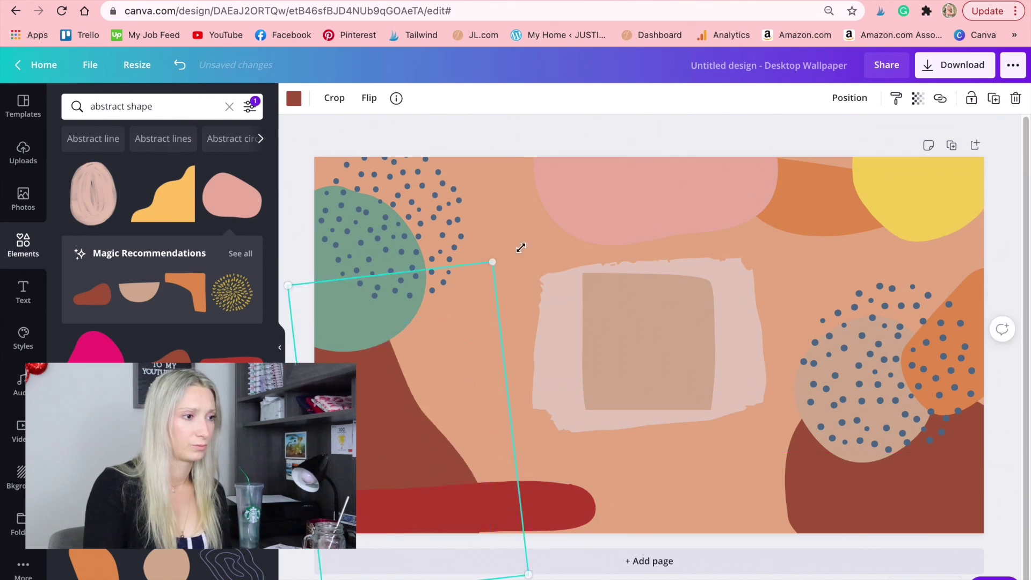
drag(599, 516, 621, 532)
drag(652, 201, 786, 217)
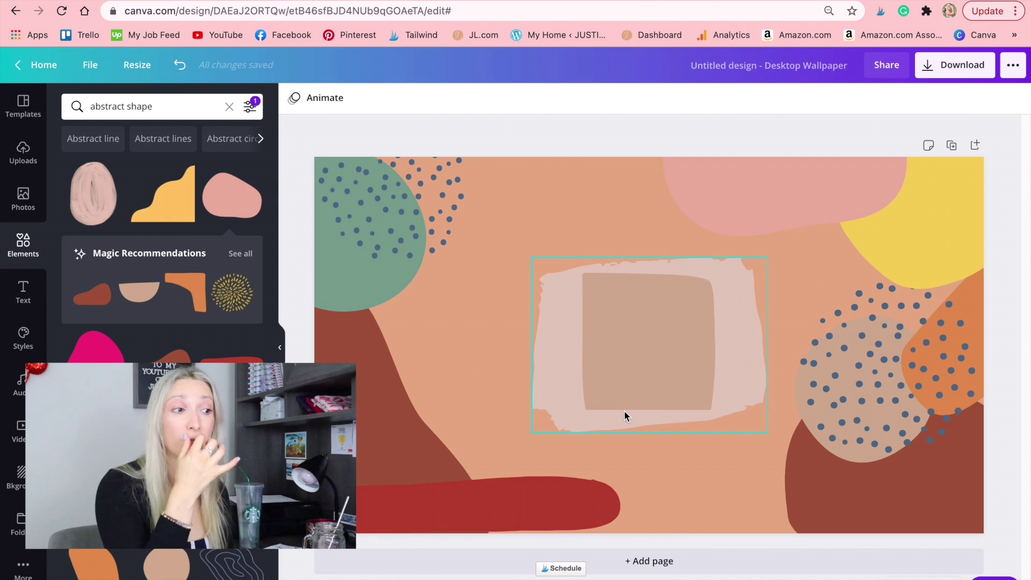
Add yellow dashes at lower-left, make the right shape's dots cream, and recolour blobs beige, pink and cream.
drag(231, 292, 378, 486)
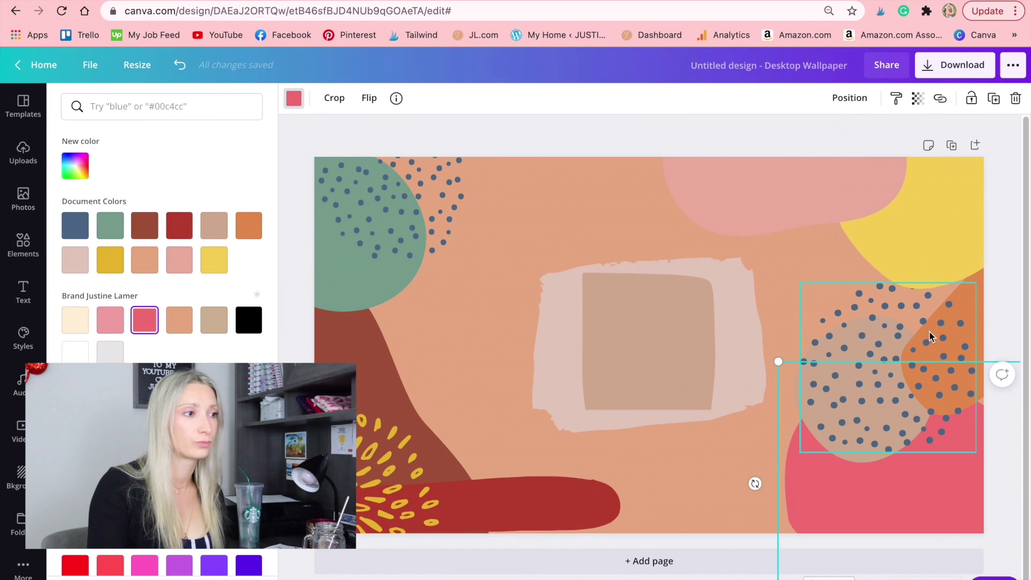
click(75, 320)
click(849, 464)
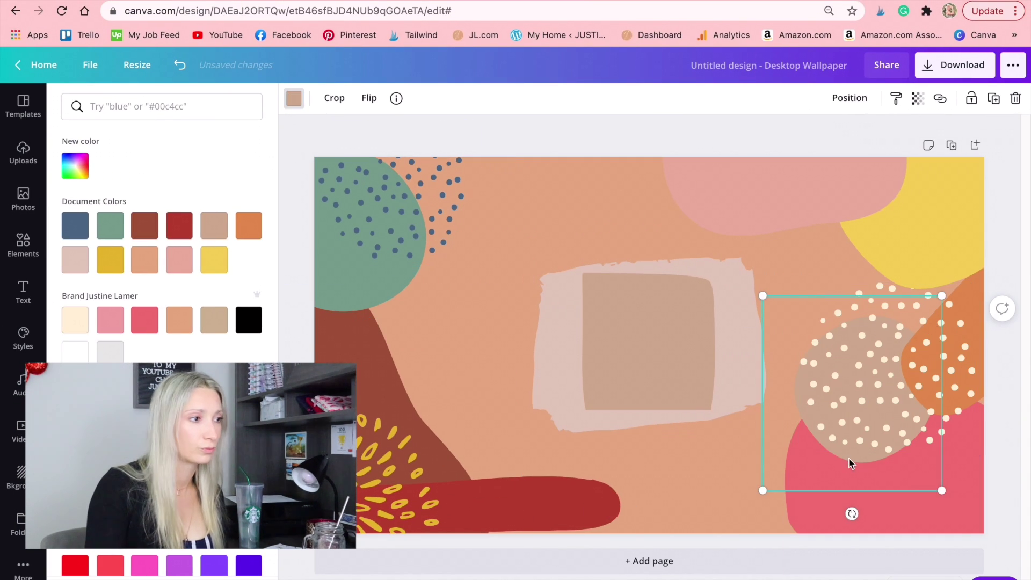
click(215, 324)
click(978, 299)
click(111, 320)
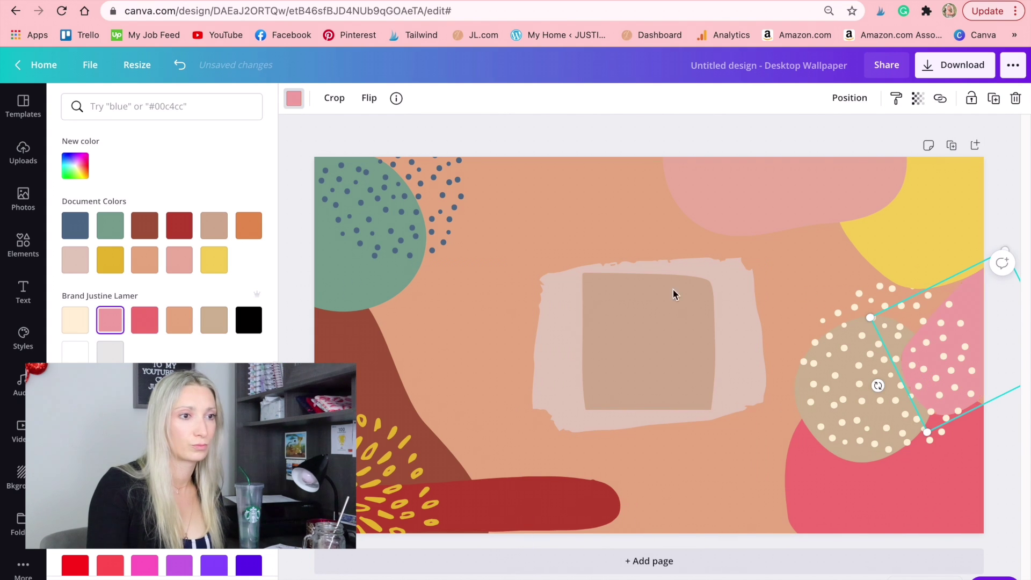
click(916, 258)
click(214, 324)
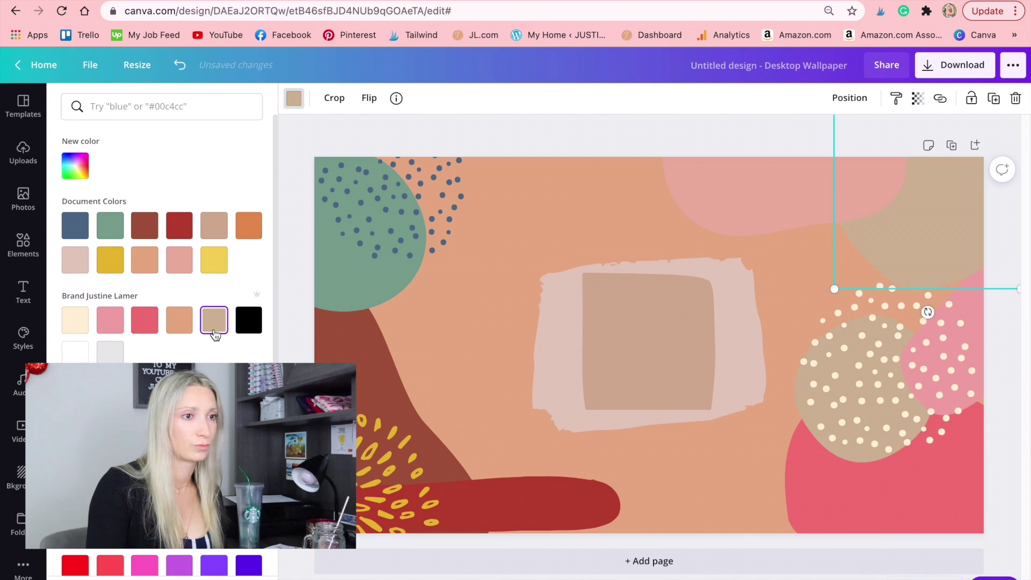
click(75, 320)
Make the top shape pink and the top-right shape light grey, and shift the right dotted shape.
click(744, 193)
click(179, 319)
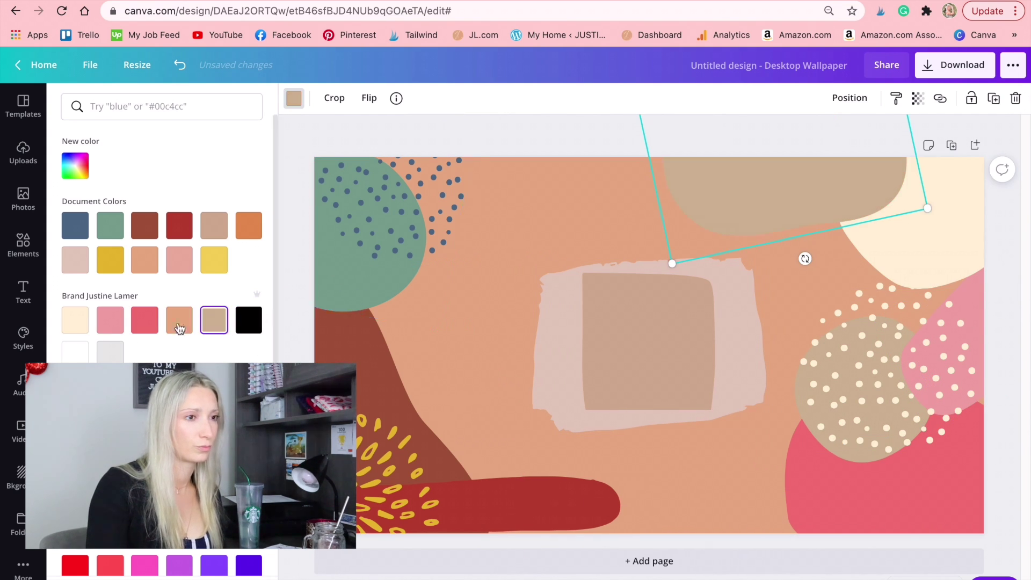
click(111, 352)
click(918, 258)
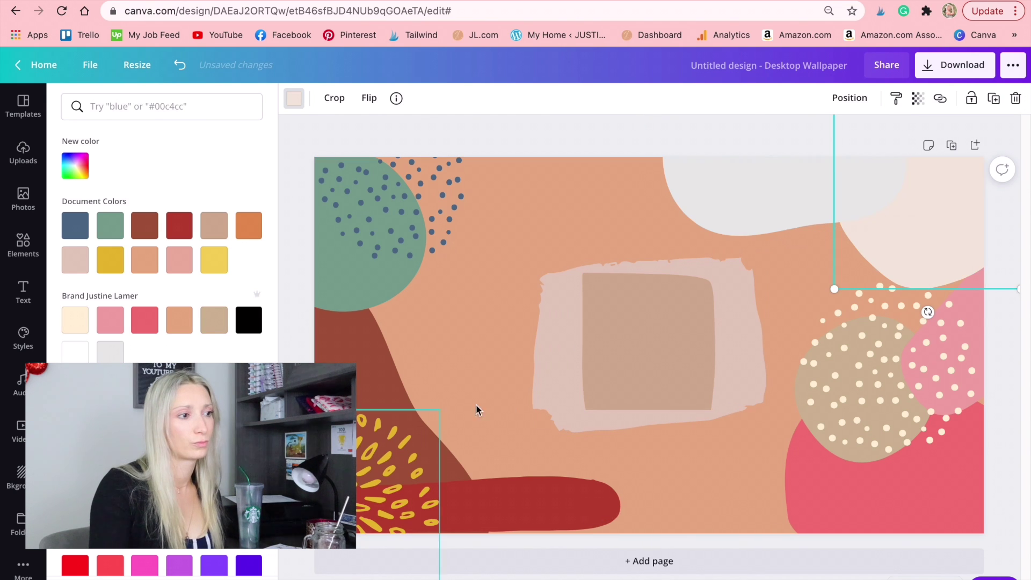
click(214, 320)
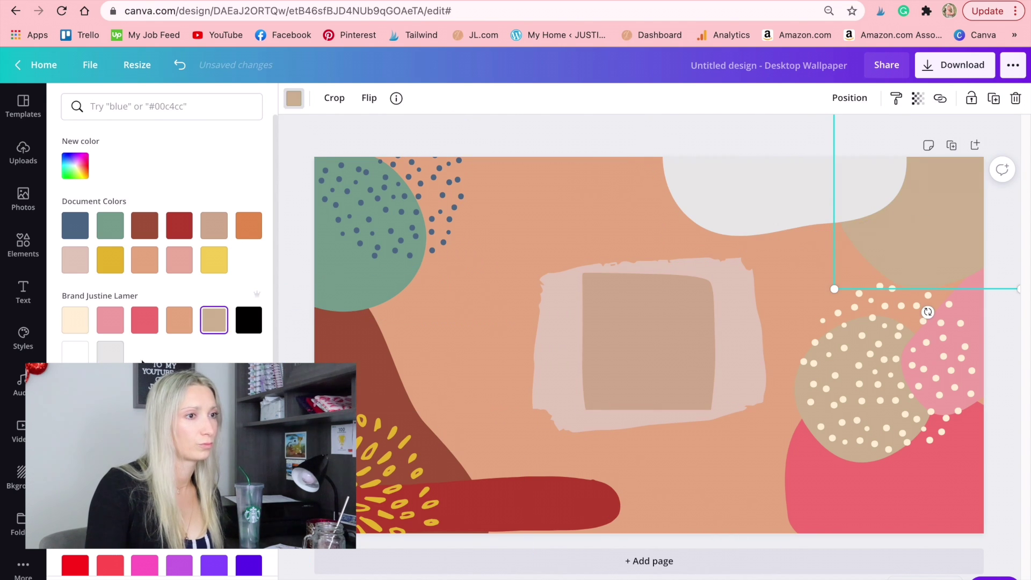
click(110, 352)
click(743, 193)
click(111, 319)
mouse_move(729, 208)
mouse_down()
mouse_move(739, 211)
mouse_move(723, 196)
mouse_up()
click(865, 414)
drag(865, 414, 923, 372)
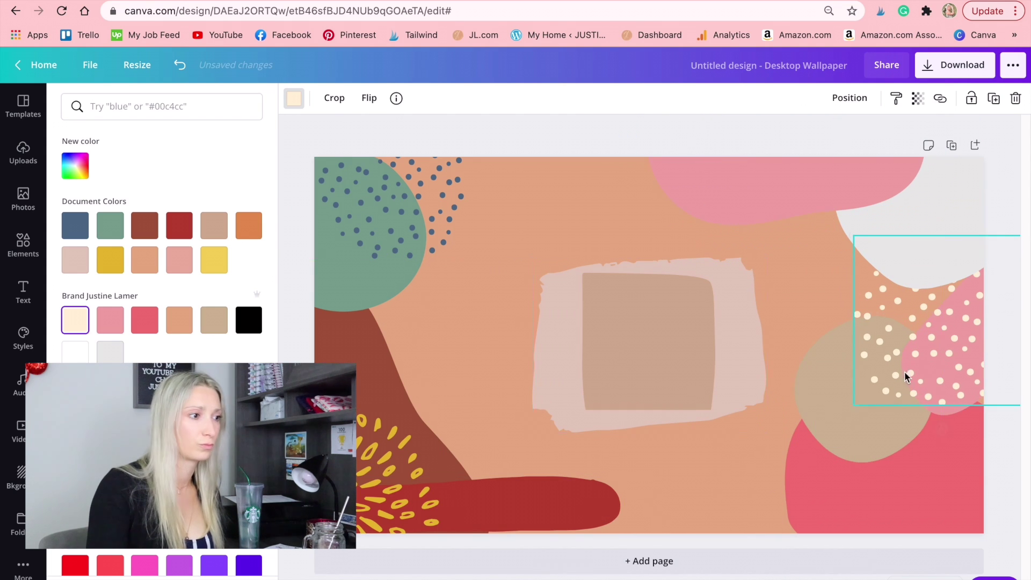
Give the top-left dotted circle cream dots and a coral fill.
click(417, 227)
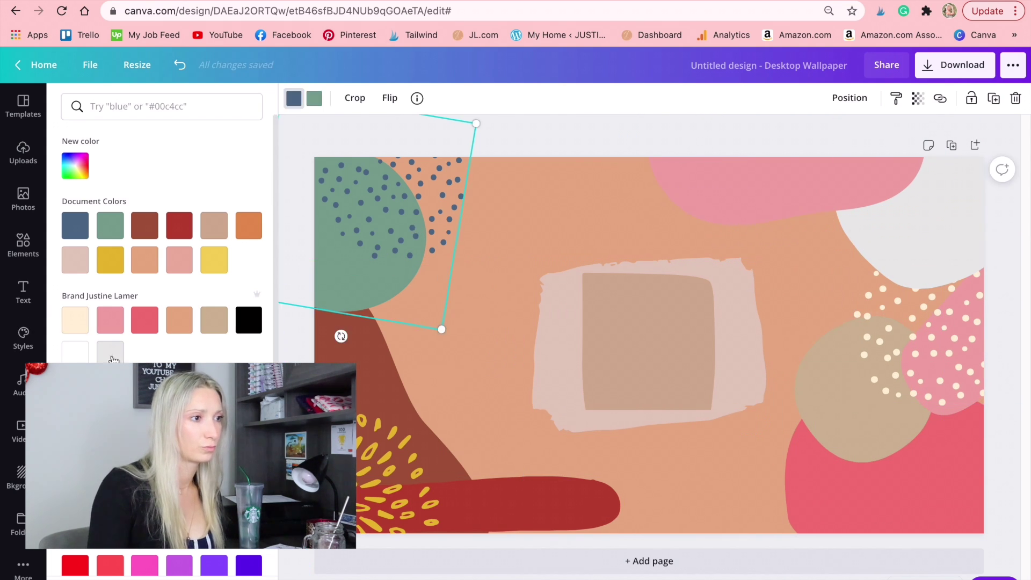
click(144, 320)
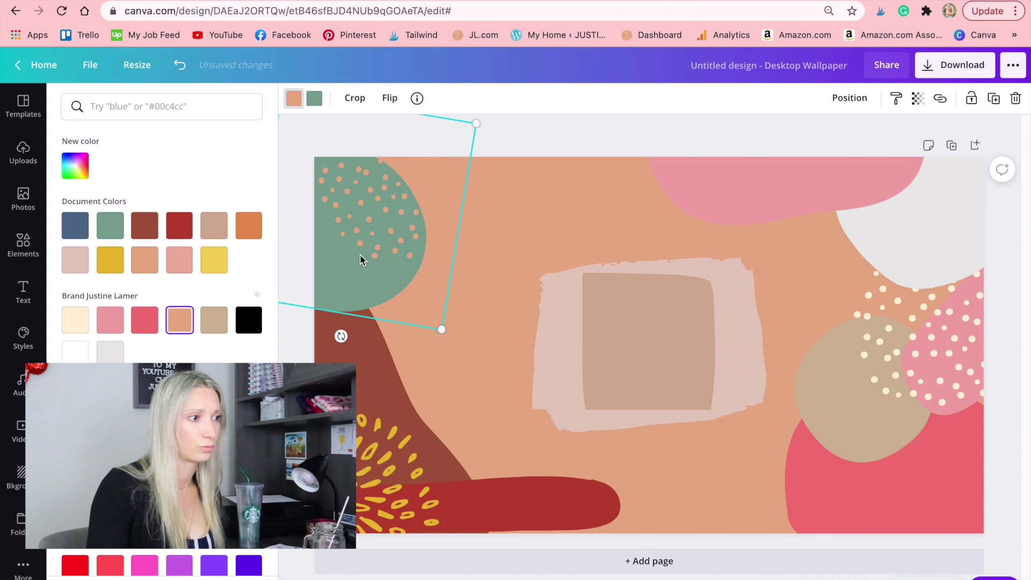
click(74, 320)
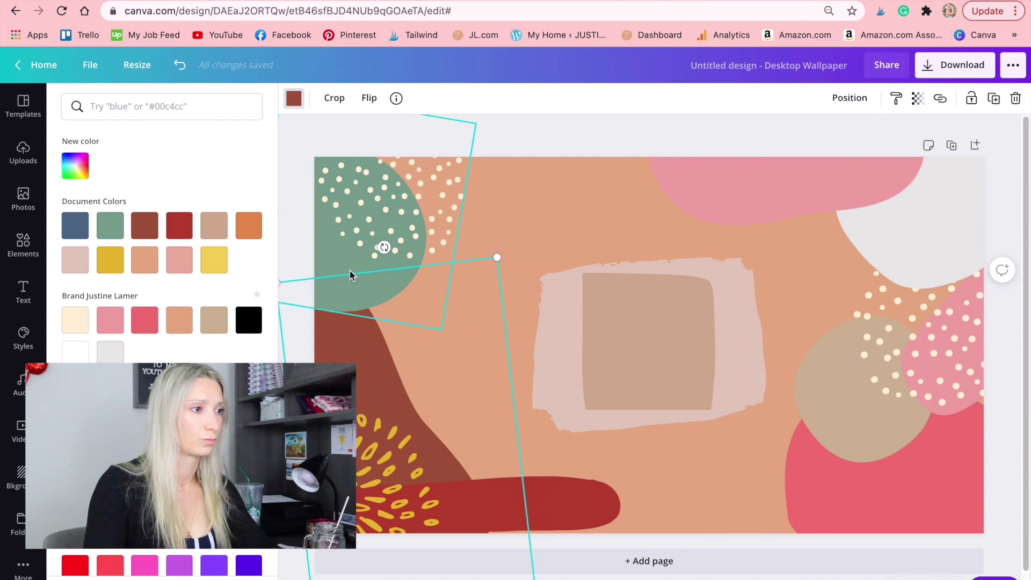
click(117, 324)
click(158, 328)
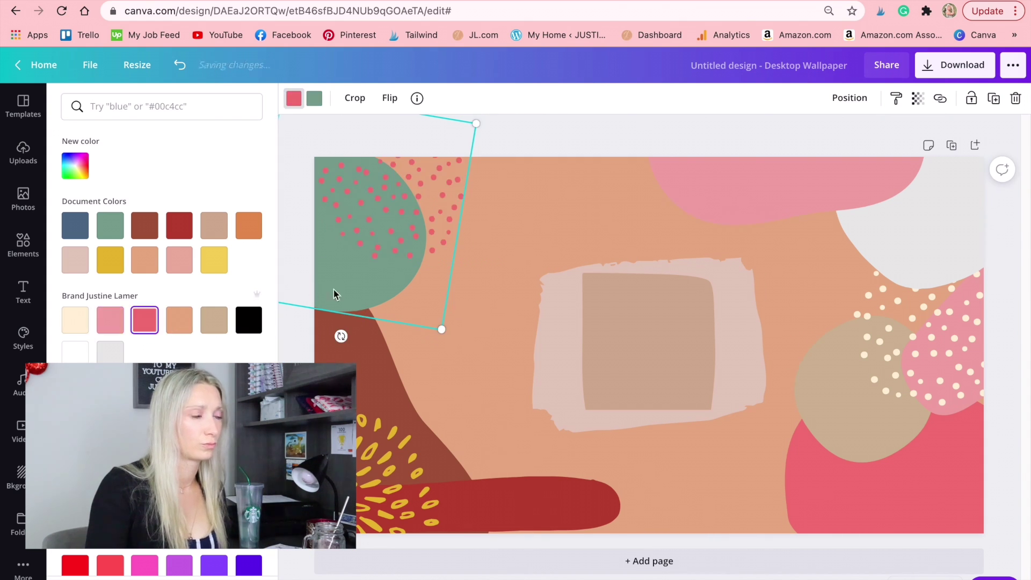
click(74, 320)
click(315, 98)
click(144, 319)
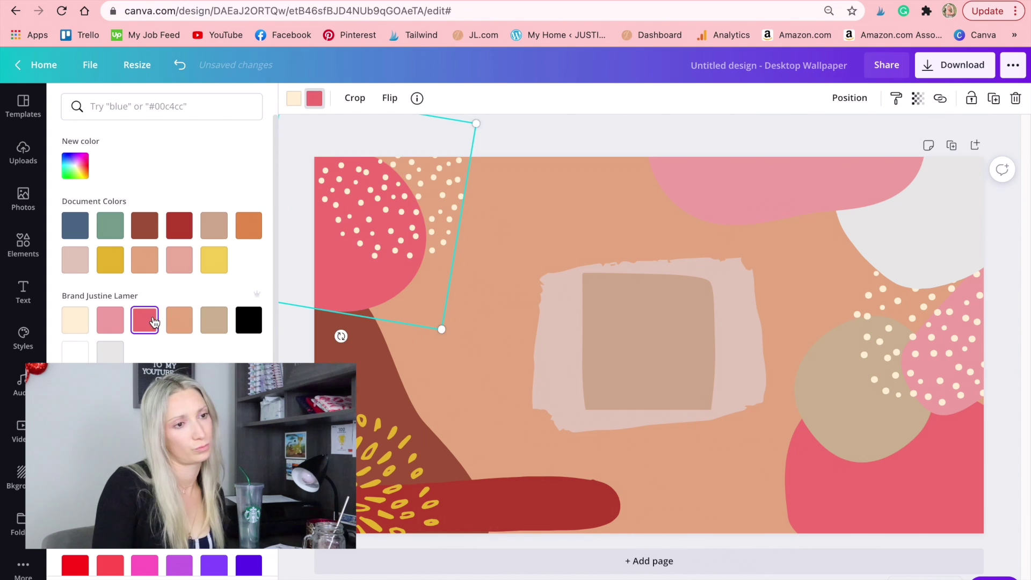
Make the bottom strip pink, recolour the dashes, and turn the lower-left blob light grey.
click(575, 495)
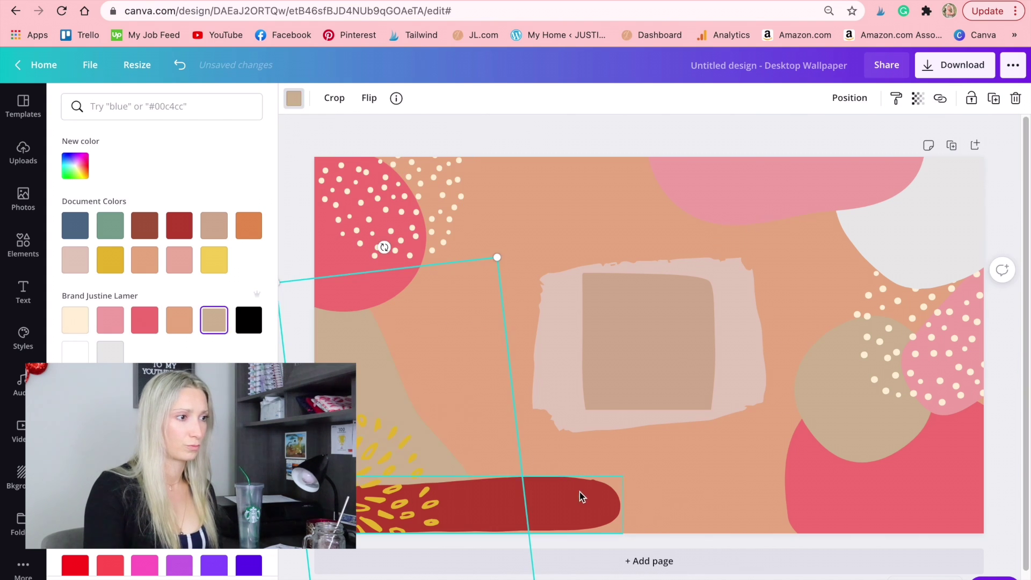
click(76, 329)
click(372, 469)
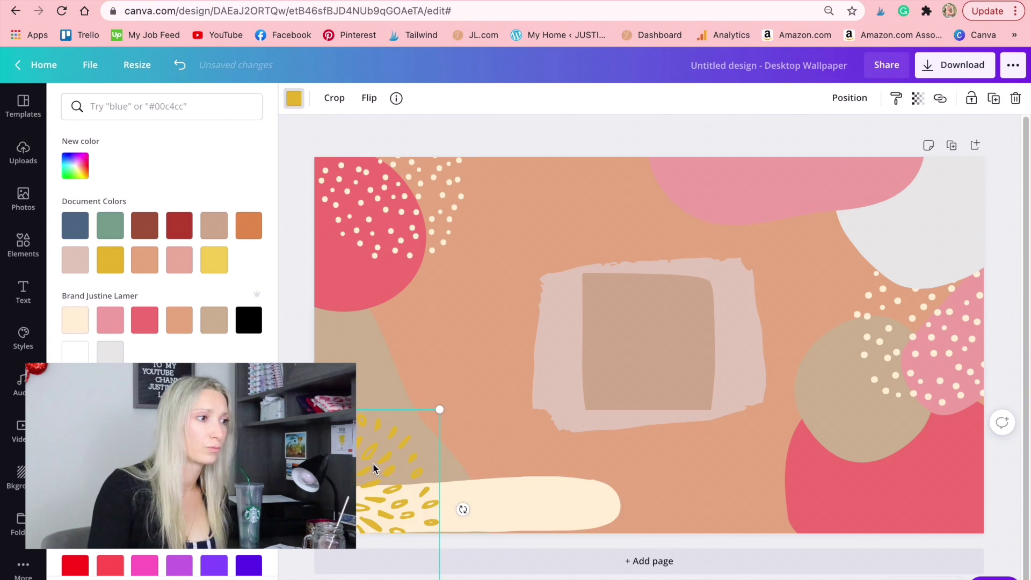
click(147, 326)
click(110, 320)
click(380, 390)
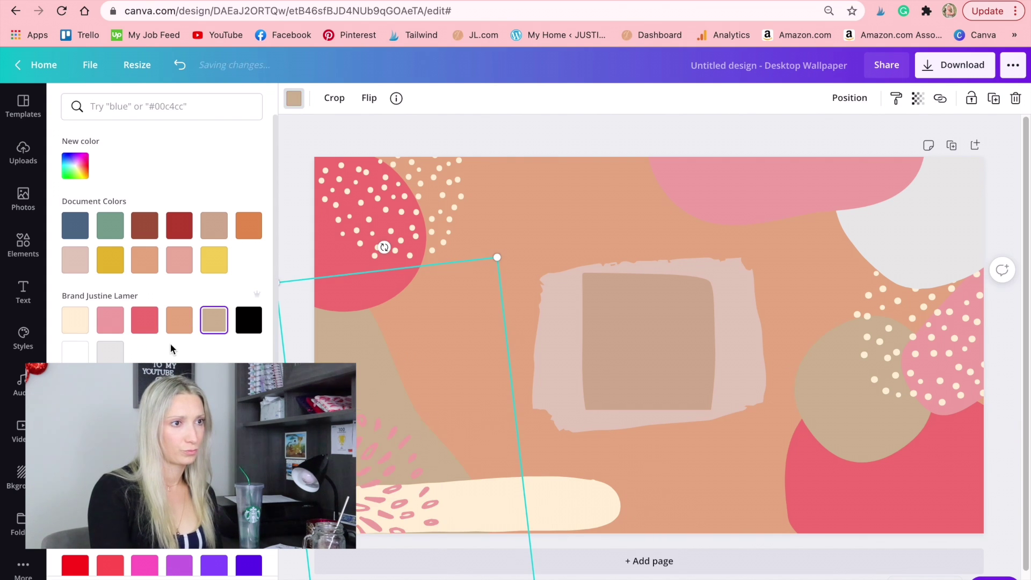
click(110, 353)
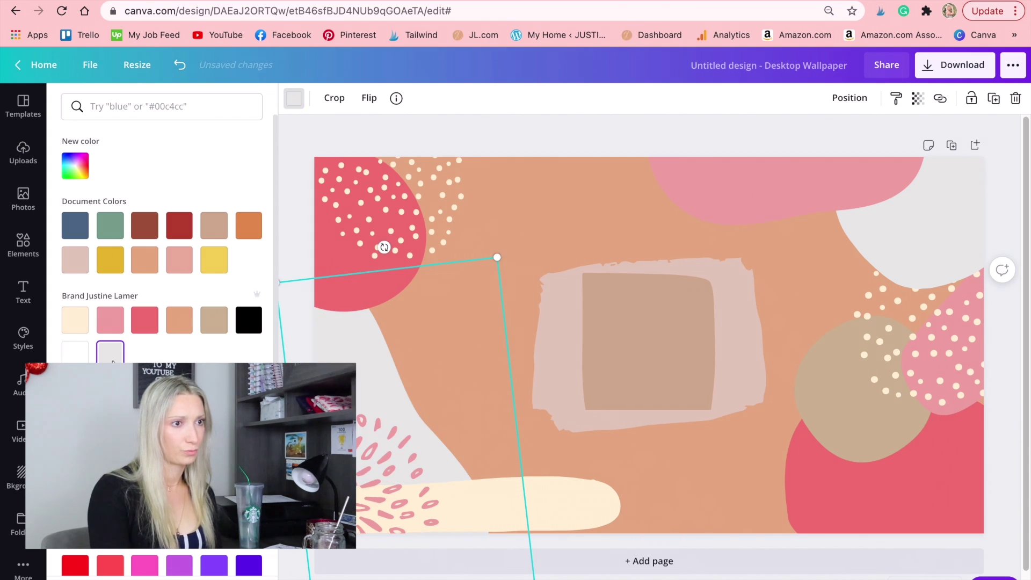
click(391, 502)
click(111, 320)
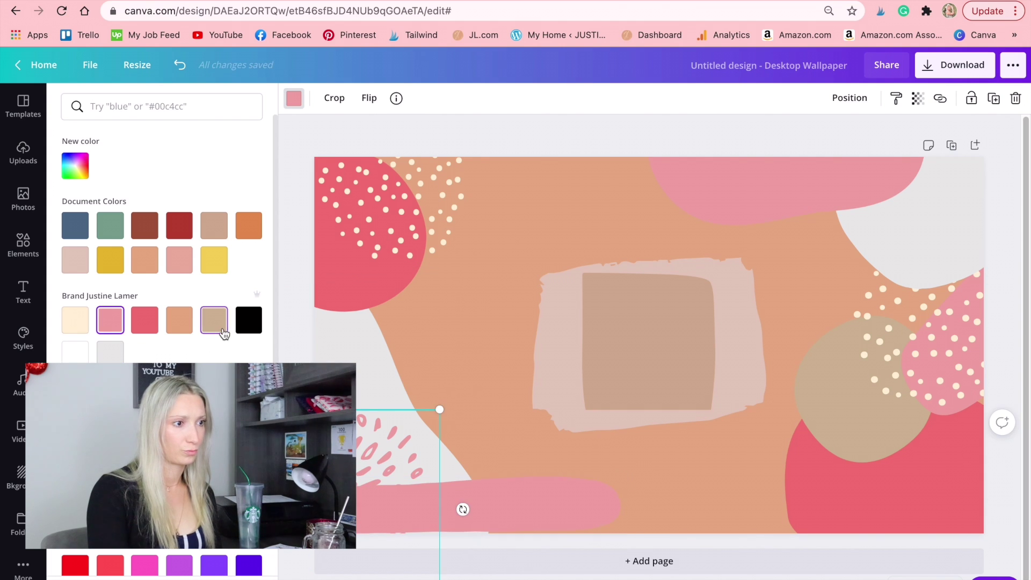
drag(426, 488, 395, 433)
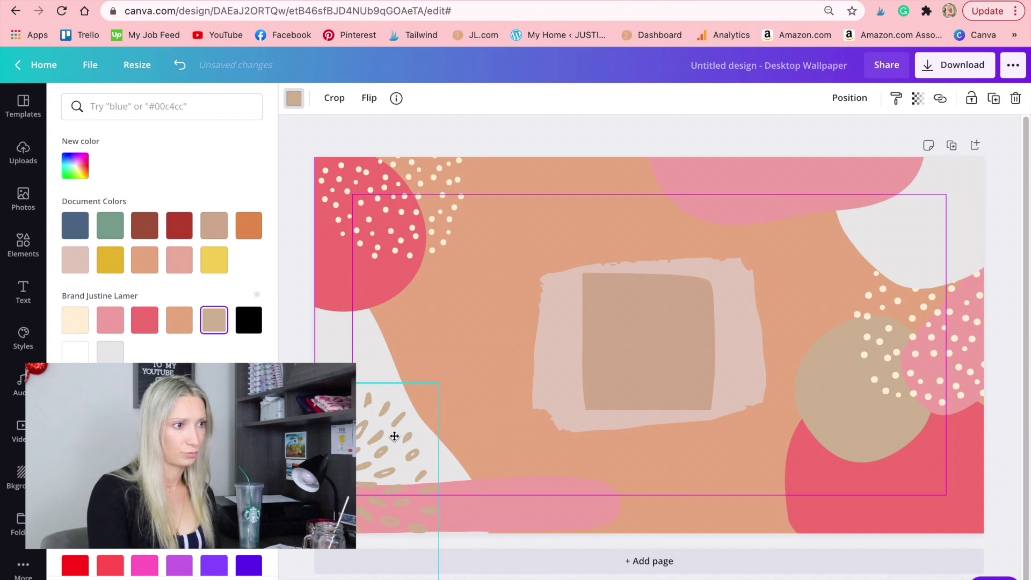
Turn the central brush frame cream and delete the inner tan square.
click(555, 365)
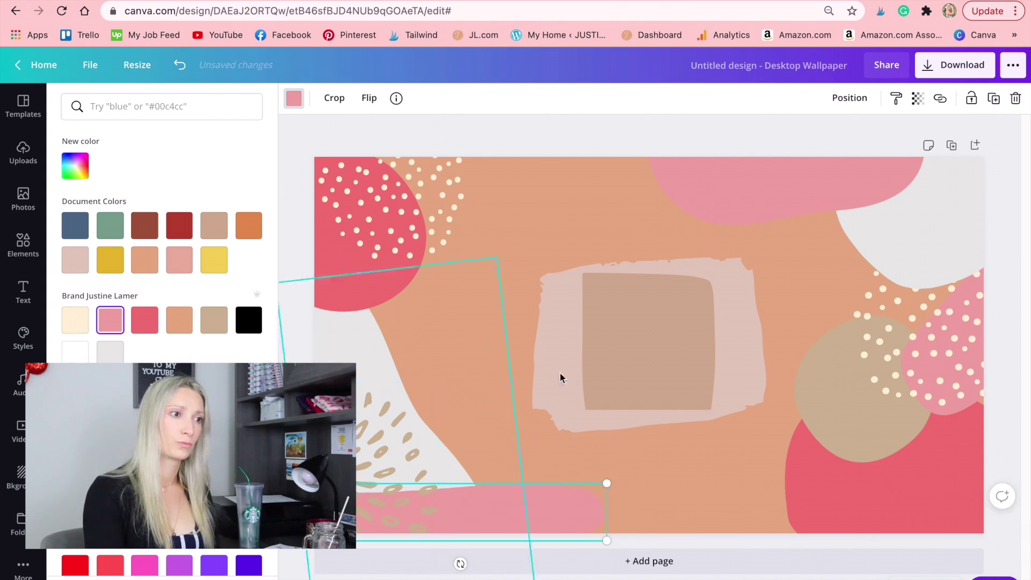
click(293, 97)
click(293, 99)
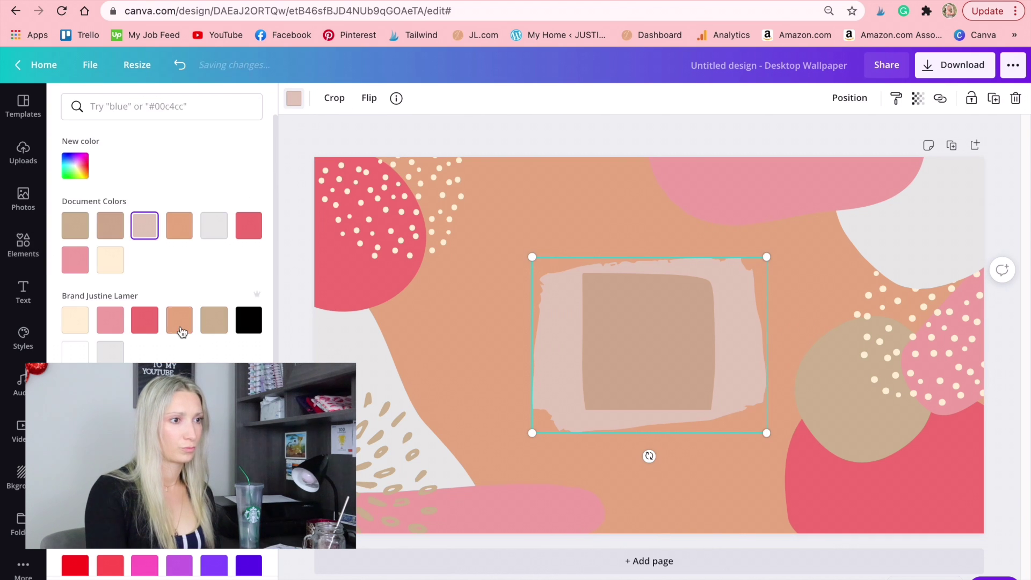
click(179, 326)
click(75, 321)
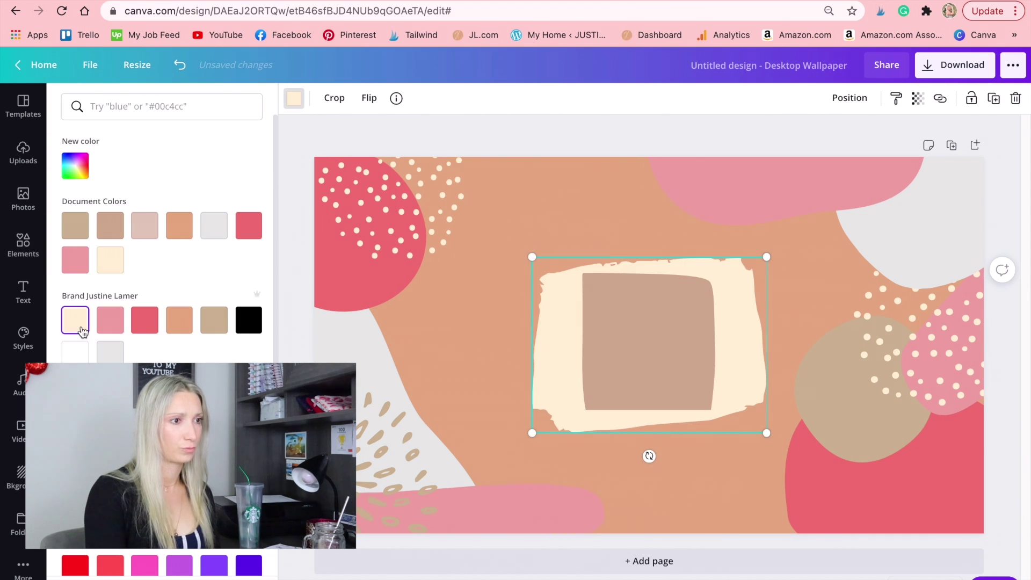
click(605, 350)
key(Delete)
click(555, 357)
Enlarge the cream frame and make the slightly rotated inner square light grey.
drag(531, 257, 509, 242)
drag(545, 299, 553, 311)
click(620, 345)
mouse_move(642, 463)
mouse_down()
mouse_move(691, 427)
mouse_move(653, 434)
mouse_up()
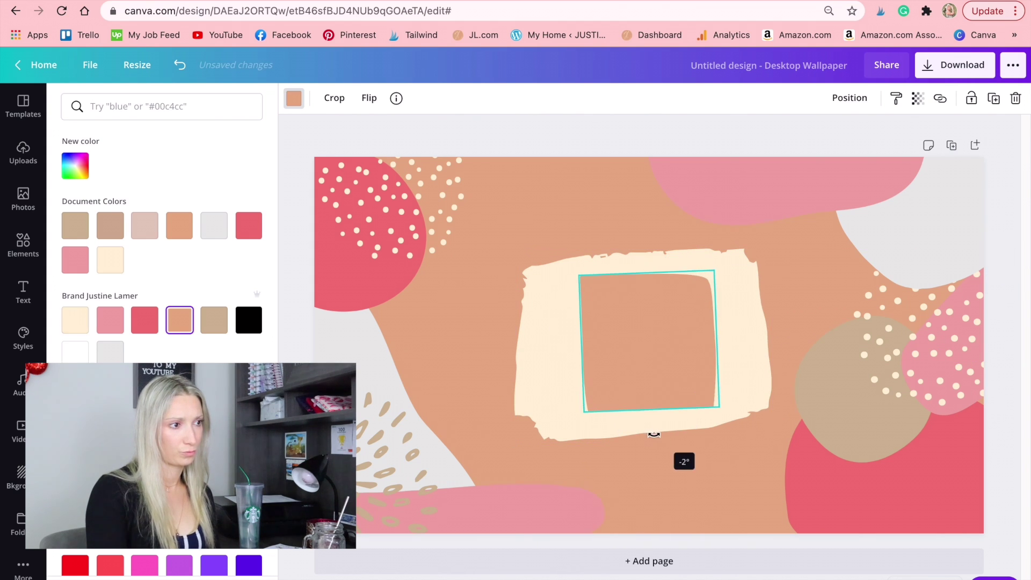
click(214, 322)
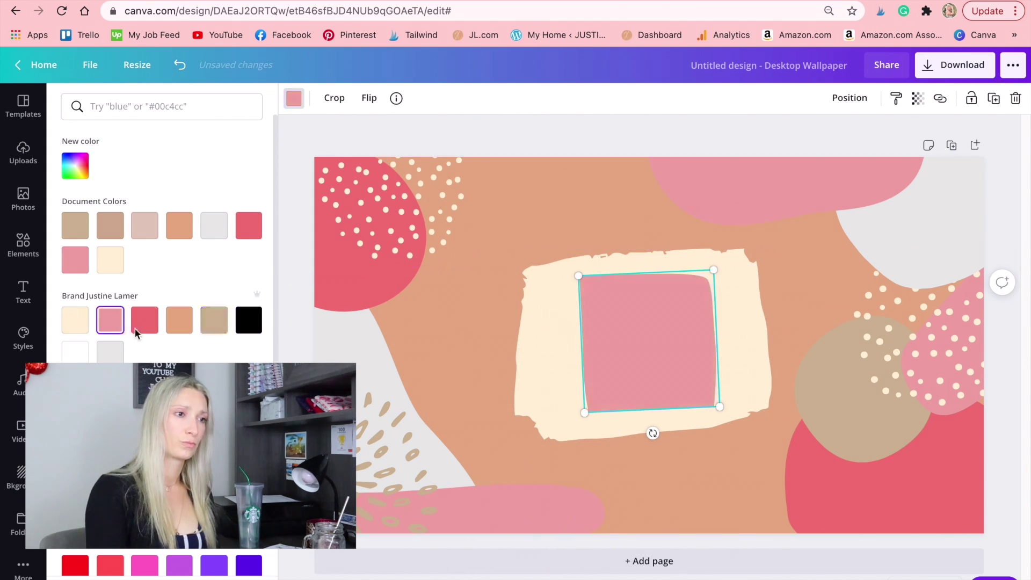
click(110, 353)
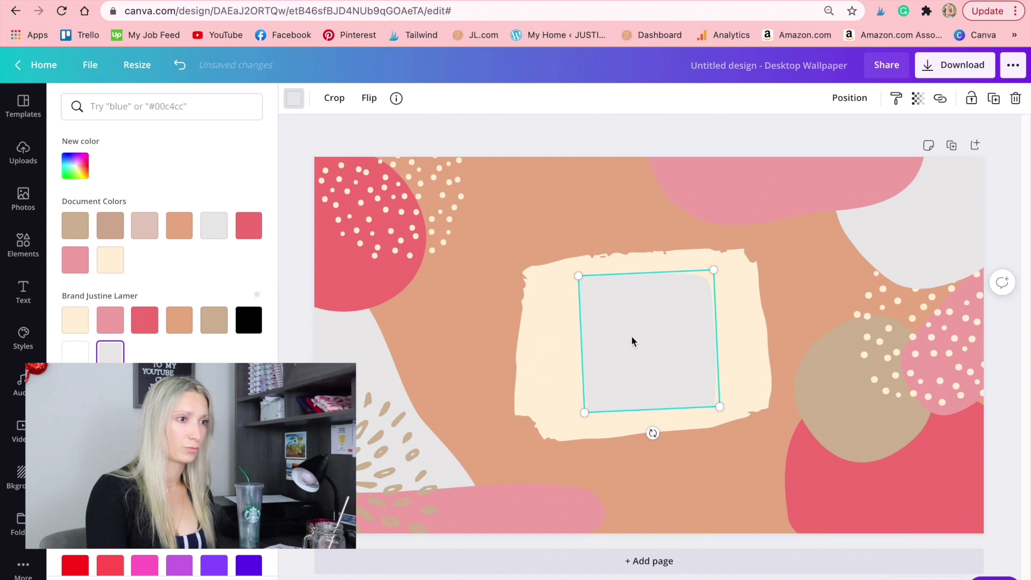
drag(630, 337, 631, 344)
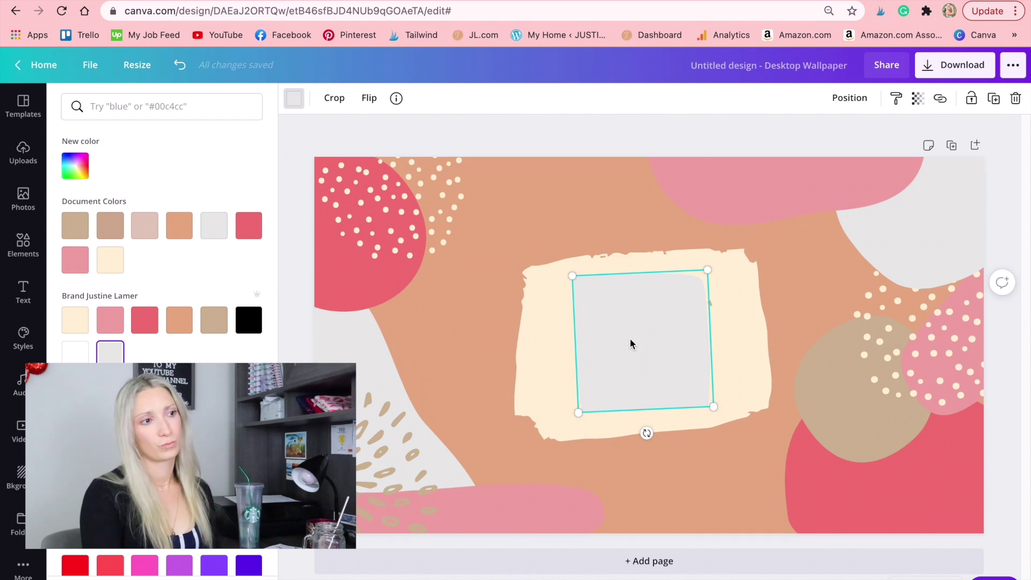
Duplicate the grey blob behind the top-left pink shape and move the right dotted shape lower.
click(889, 235)
key(ctrl+d)
drag(877, 237, 408, 233)
click(849, 98)
click(811, 134)
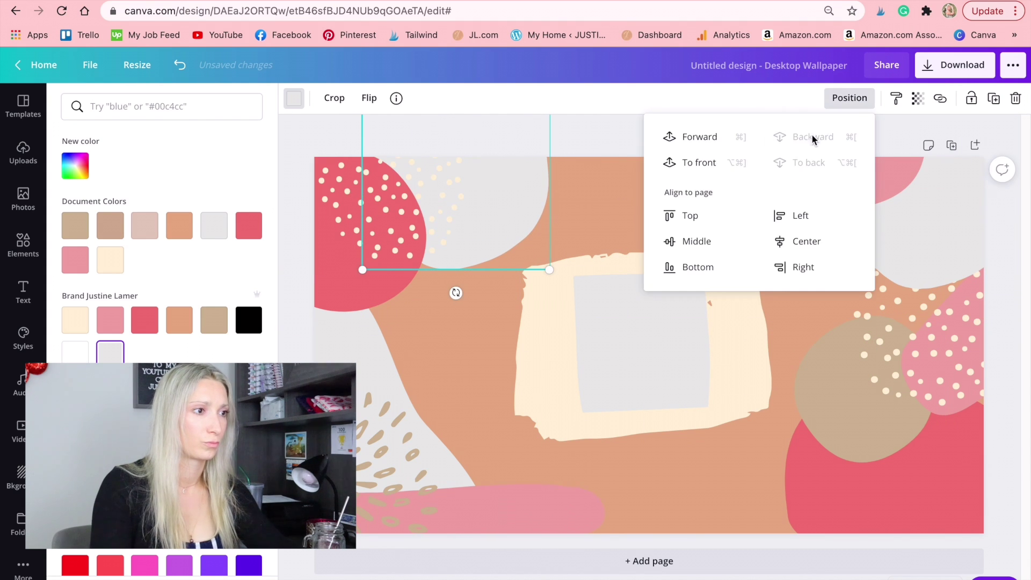
drag(536, 191, 540, 175)
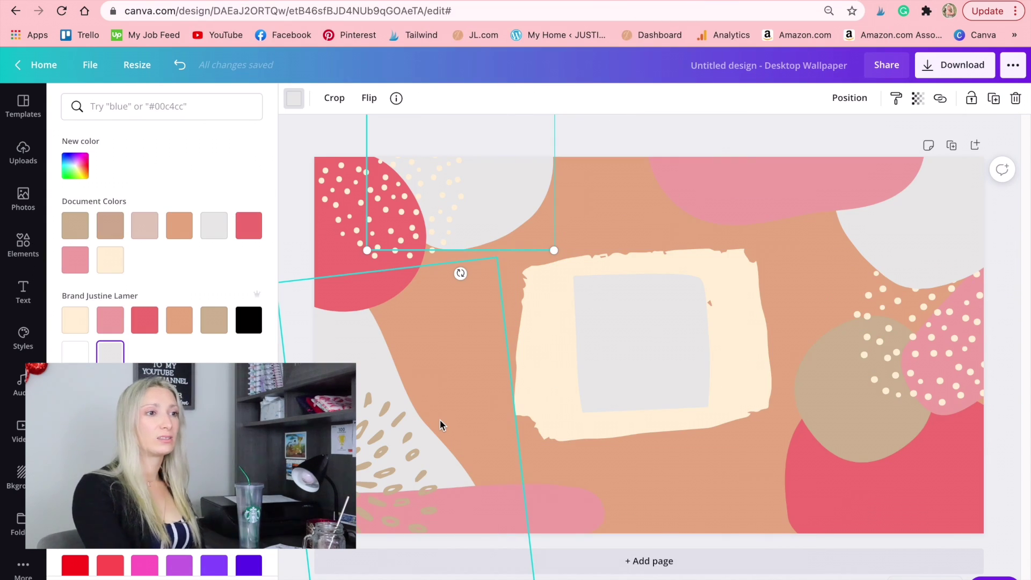
key(Escape)
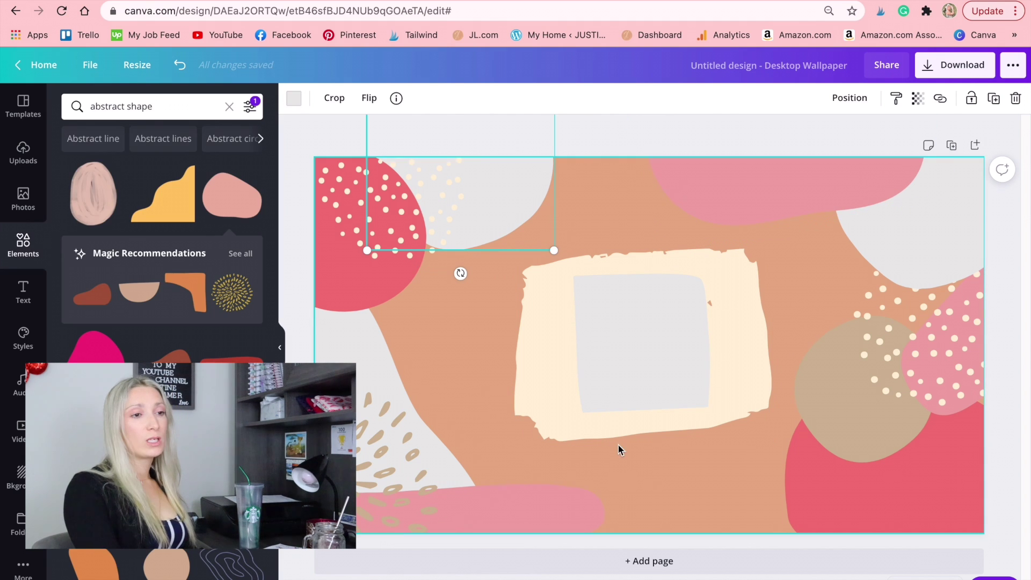
drag(950, 430, 934, 483)
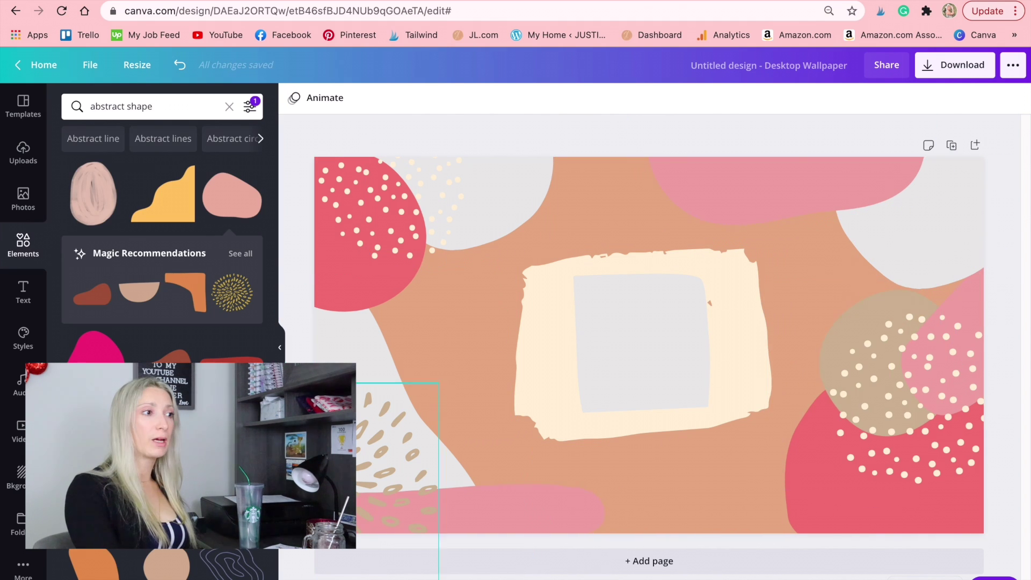
Add the uploaded dark logo, shrink it and centre it inside the cream frame.
click(23, 151)
click(231, 311)
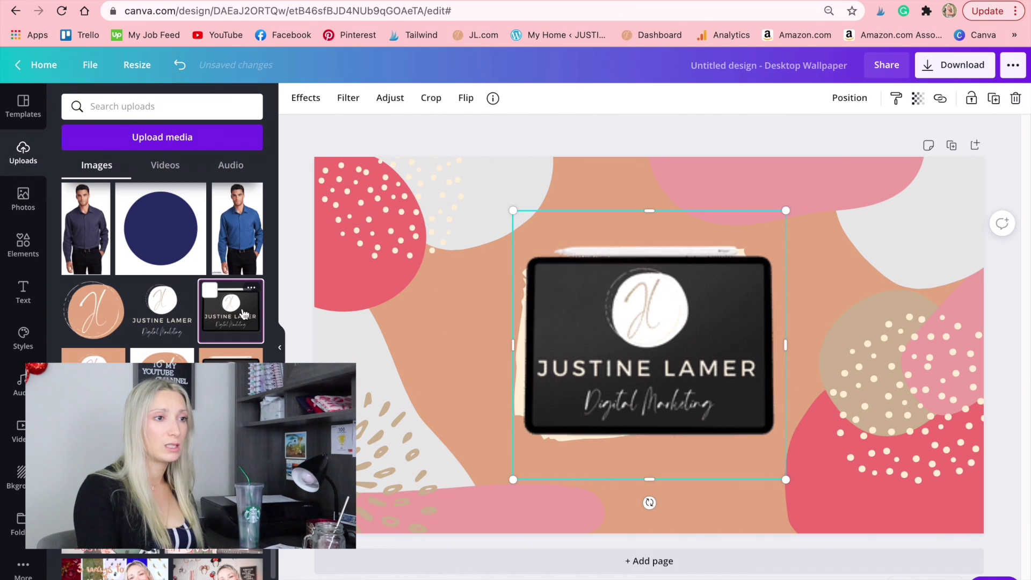
drag(774, 208, 701, 304)
drag(644, 379, 683, 343)
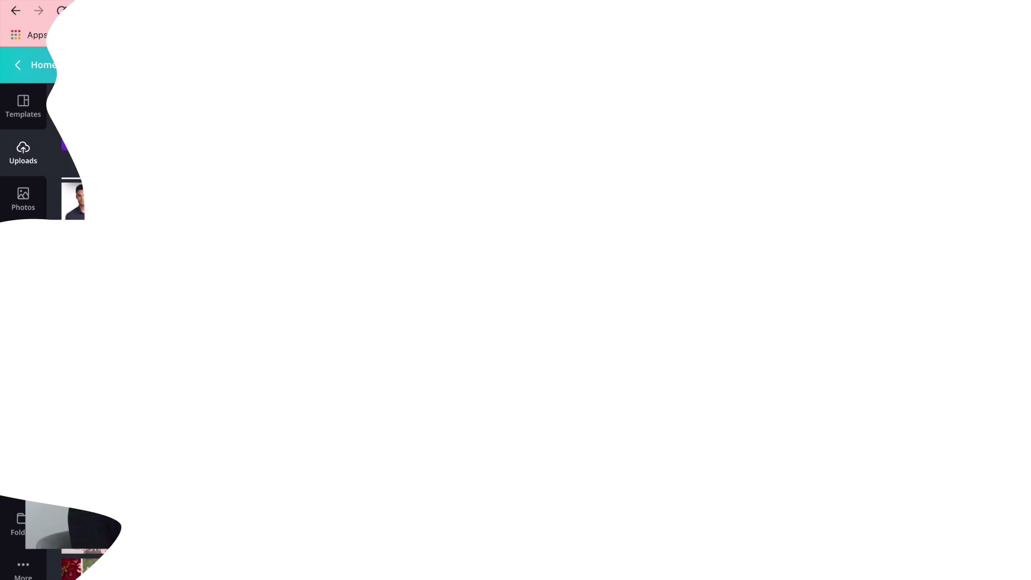
click(797, 312)
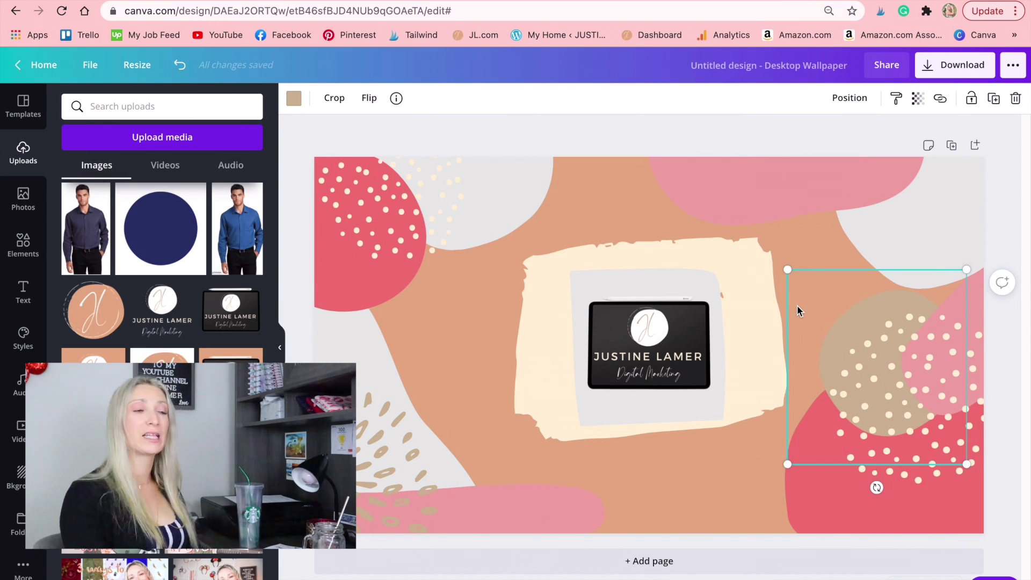
Add the website address as a heading, curve it downward and rotate it around the logo.
click(24, 292)
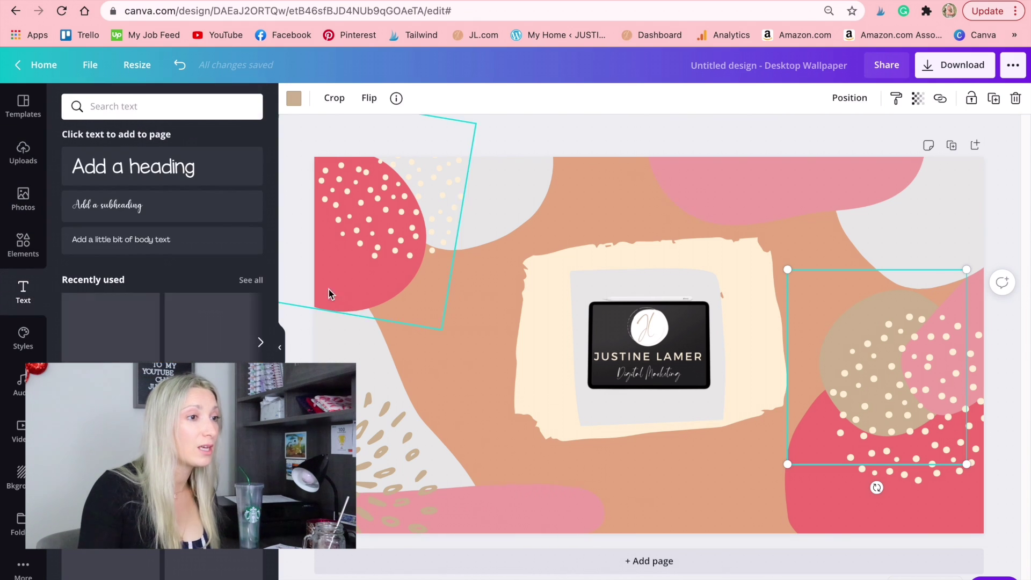
click(121, 165)
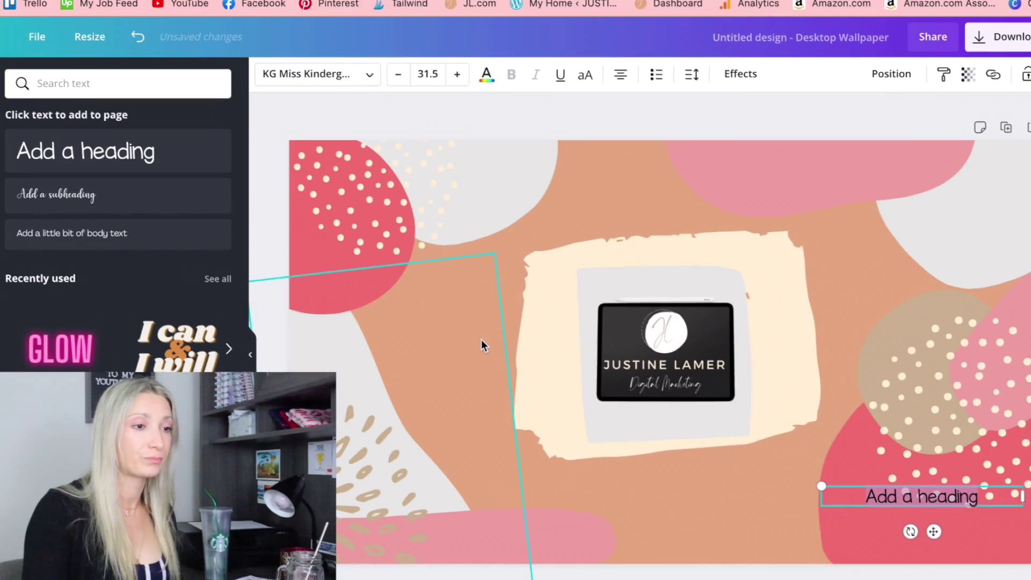
text(www.justinelamer)
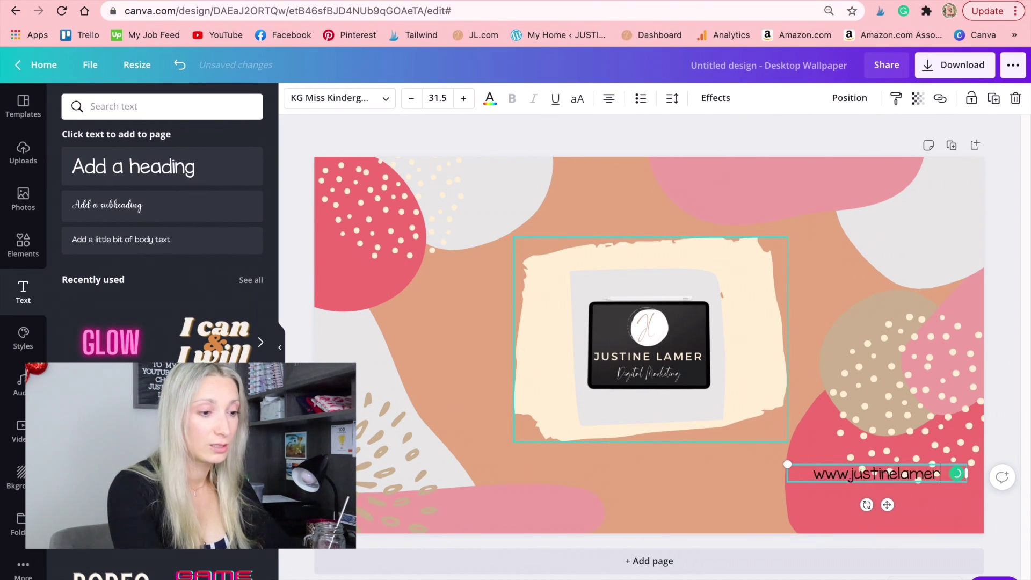
text(.com)
drag(889, 506, 622, 474)
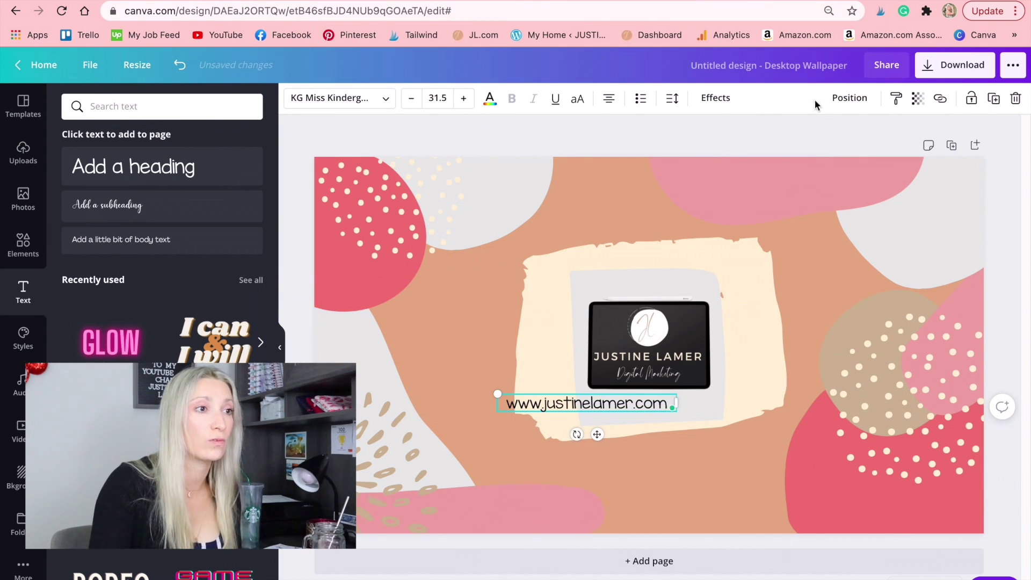
click(713, 98)
click(230, 327)
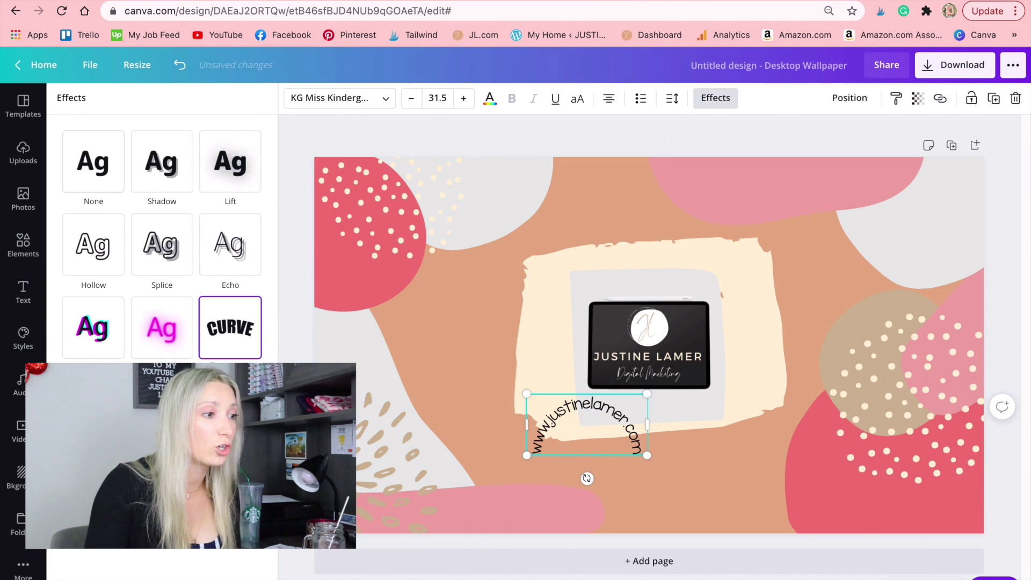
drag(179, 403, 113, 402)
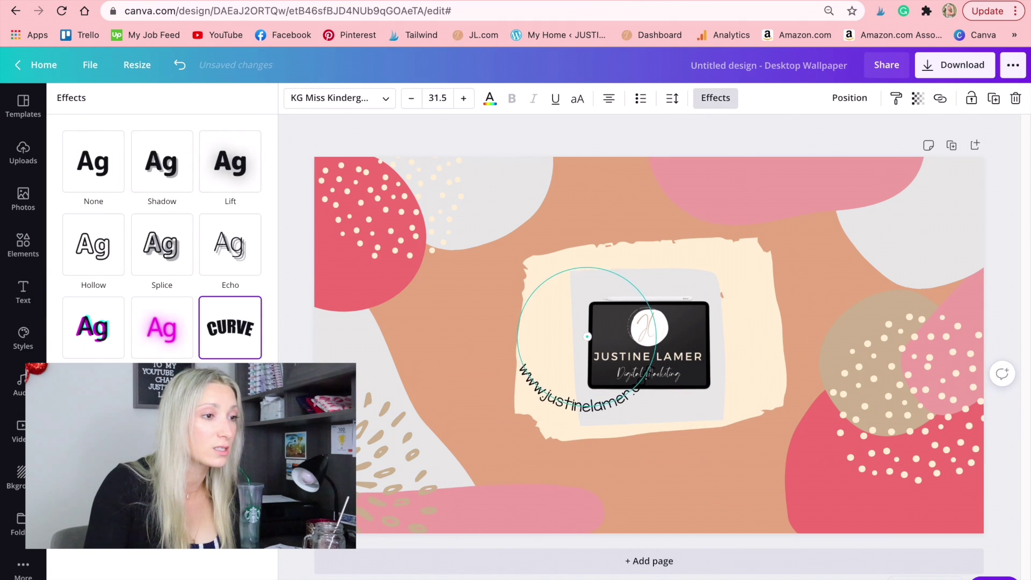
drag(561, 383, 561, 388)
mouse_move(588, 442)
mouse_down()
mouse_move(537, 432)
mouse_move(566, 385)
mouse_up()
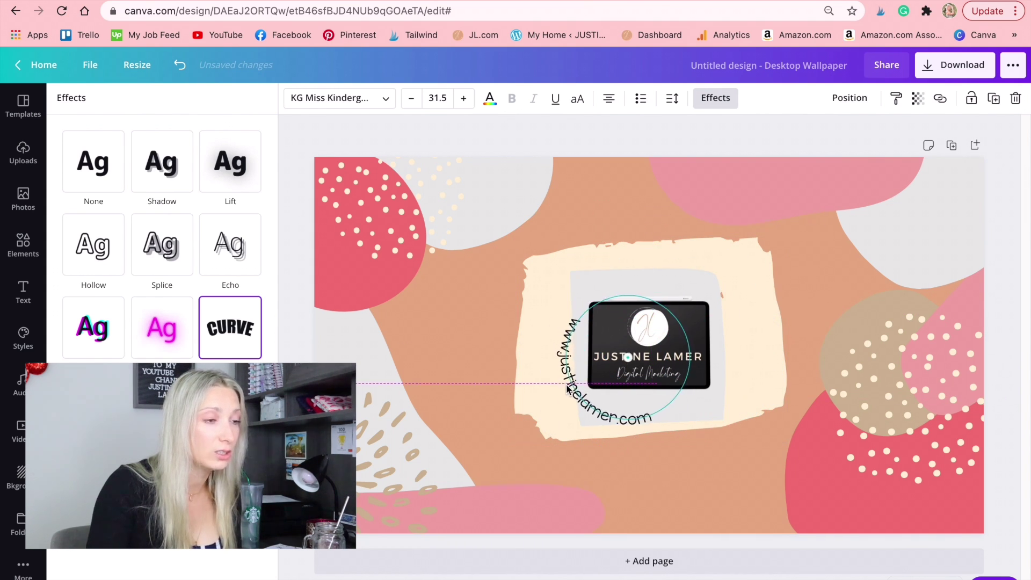
Delete the grey square behind the logo.
click(816, 391)
click(586, 409)
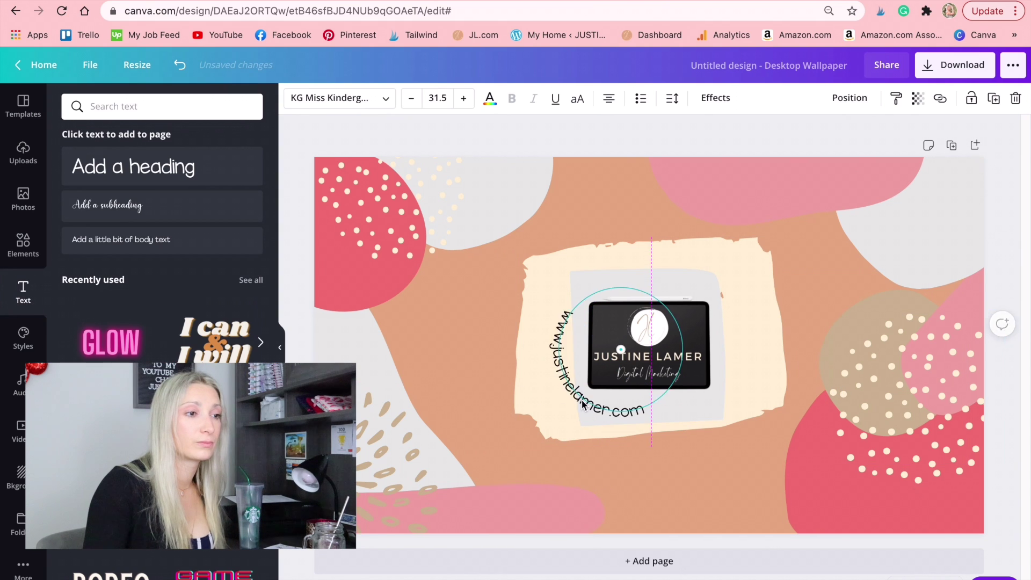
click(611, 275)
key(Delete)
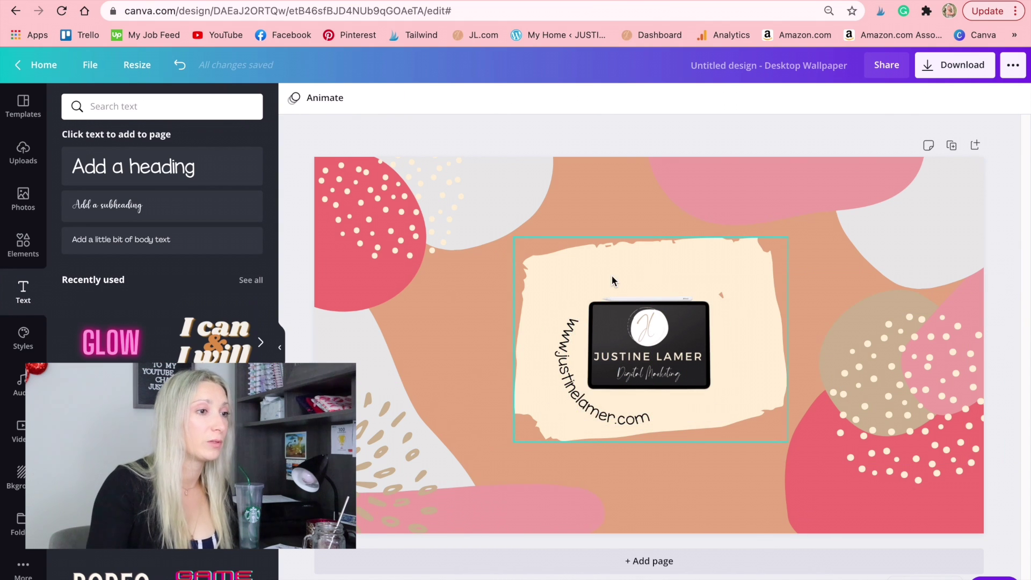
click(611, 279)
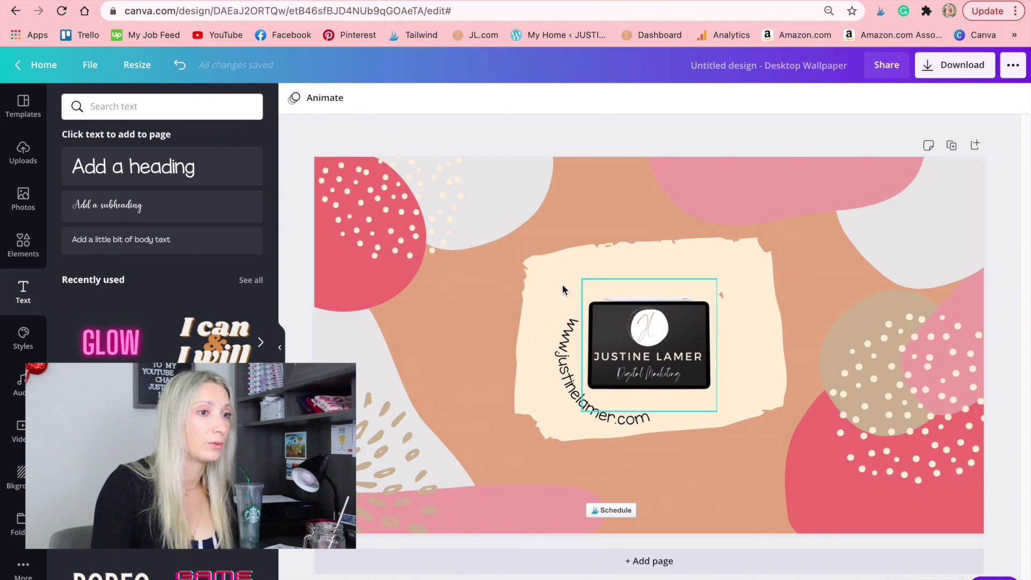
Send a tan circle shape behind the logo and text, then enlarge and recentre the logo.
click(24, 246)
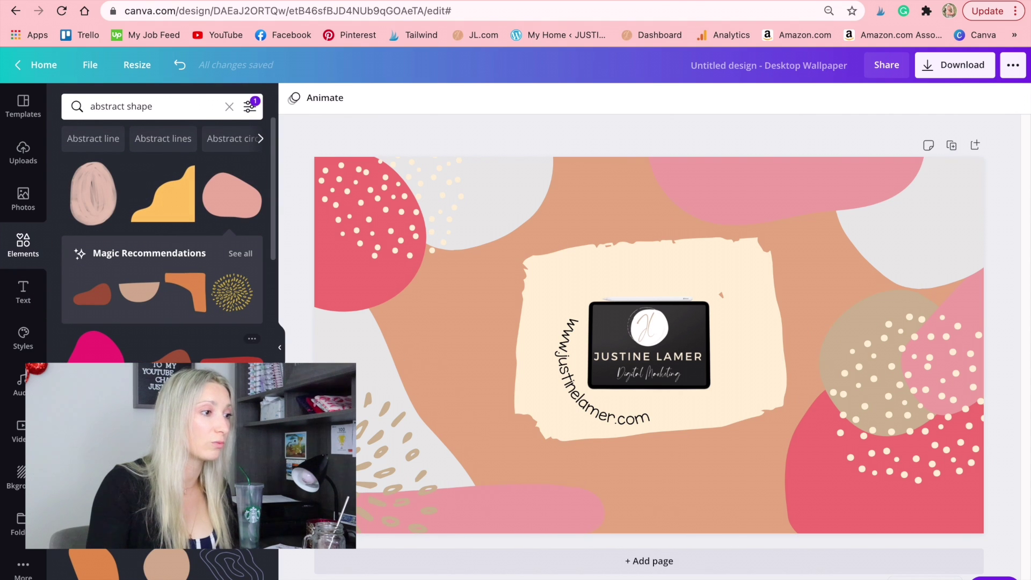
scroll(162, 242, down, 2)
click(554, 349)
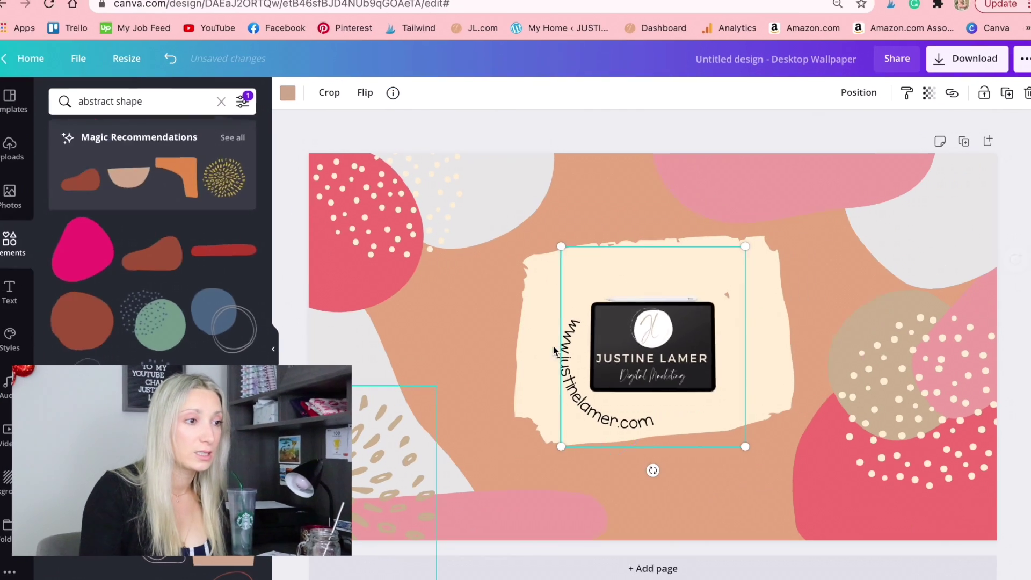
scroll(161, 243, down, 2)
click(158, 347)
drag(634, 352, 610, 376)
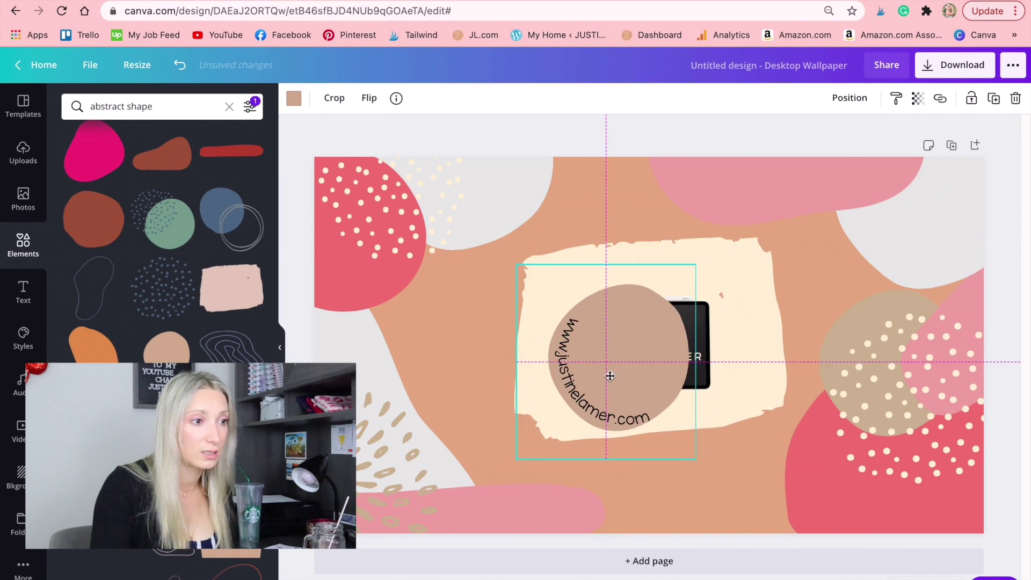
click(853, 98)
click(814, 137)
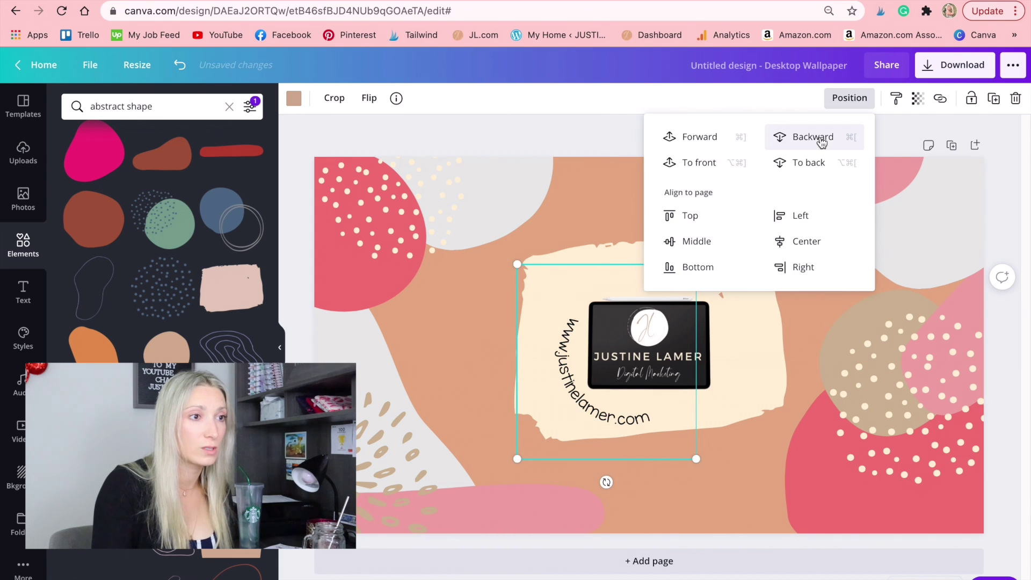
click(746, 459)
click(720, 277)
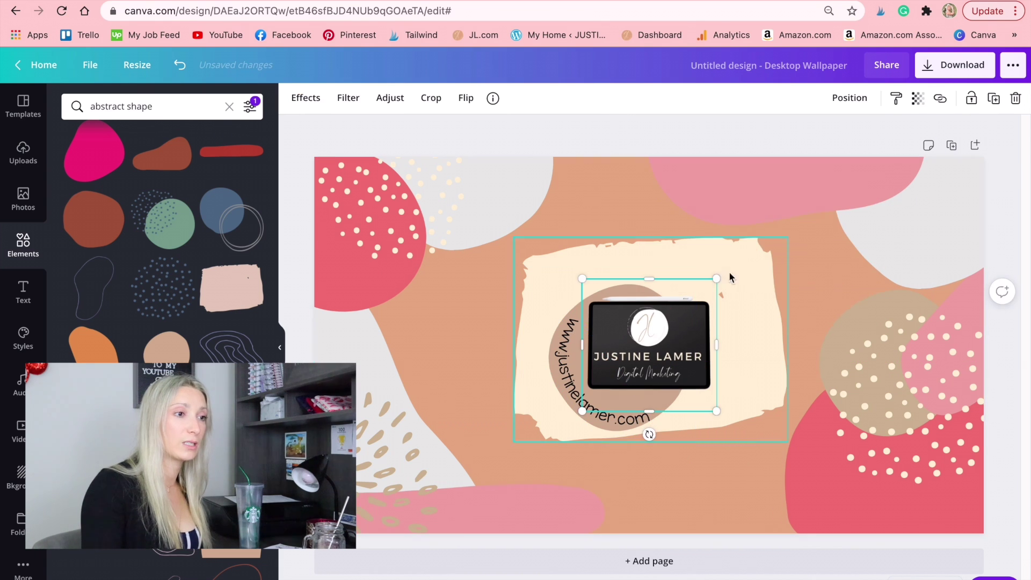
drag(720, 277, 741, 266)
drag(685, 347, 683, 356)
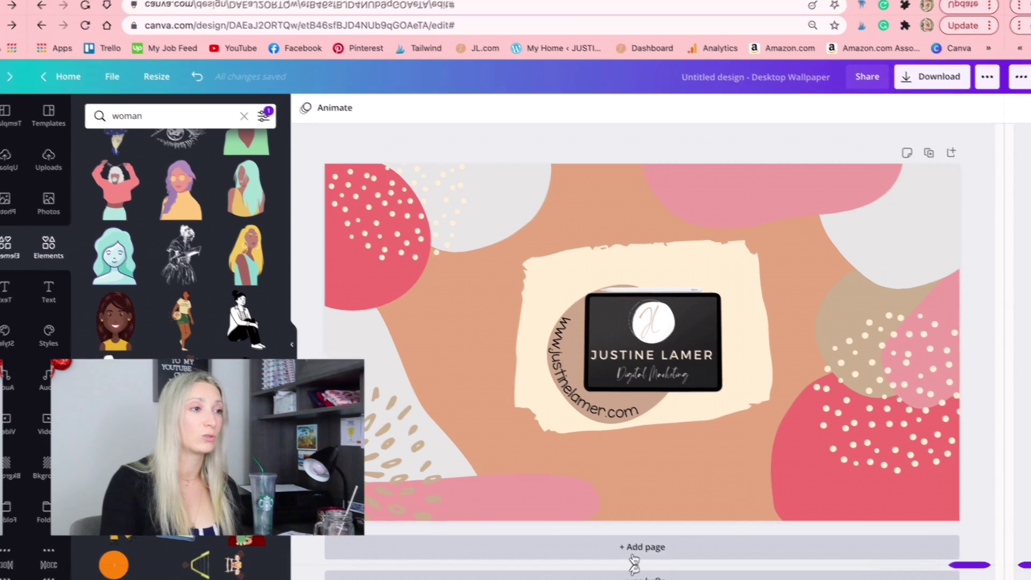
Add page 2 and set the aerial rocky-coast landscape photo as its background.
click(648, 560)
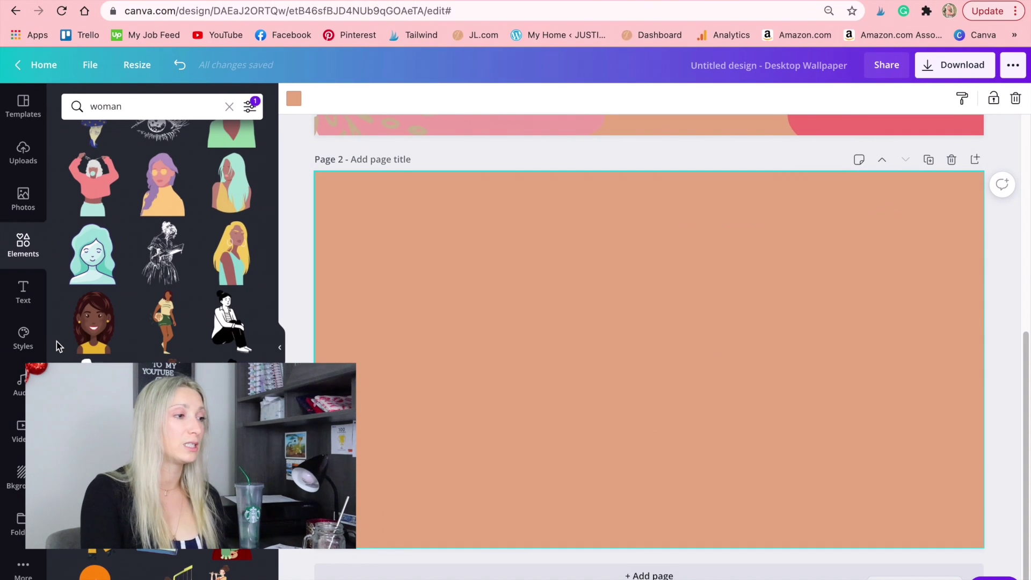
click(23, 484)
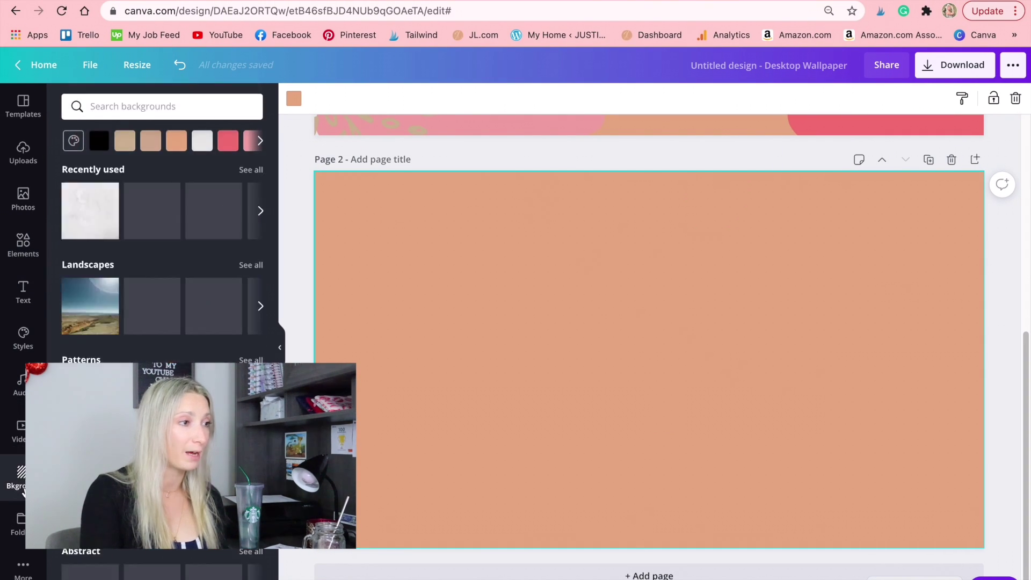
click(250, 265)
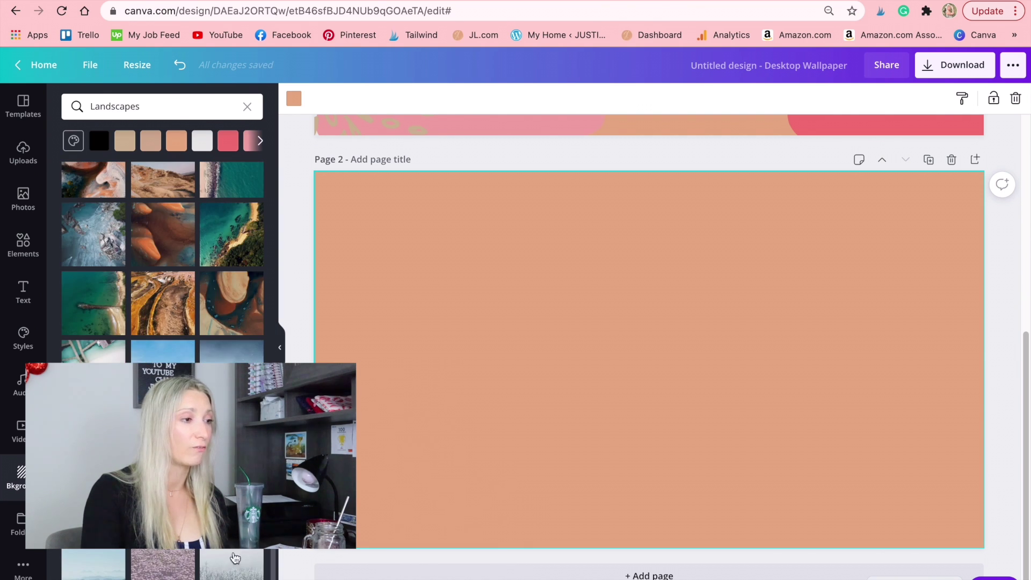
click(93, 234)
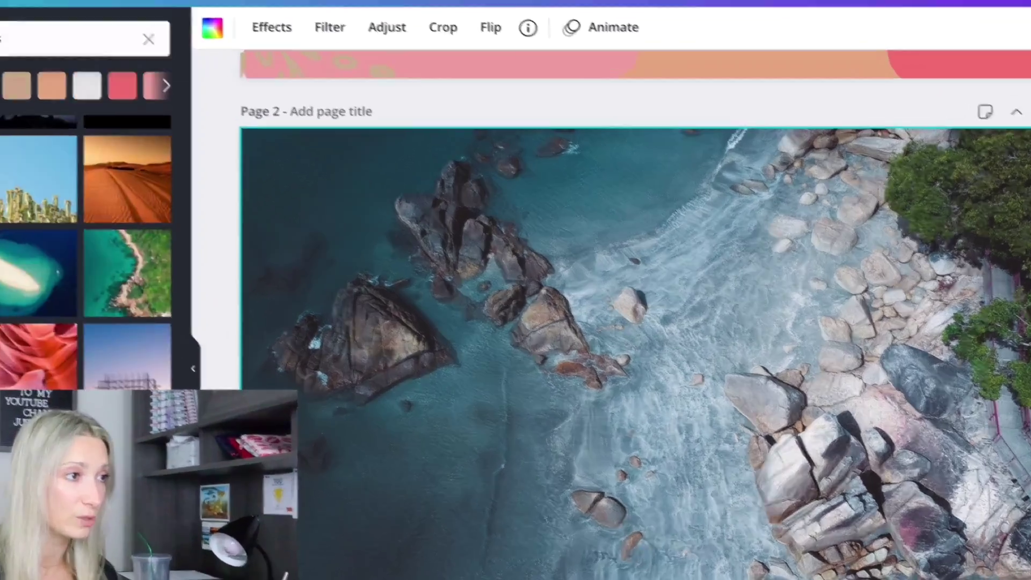
click(122, 94)
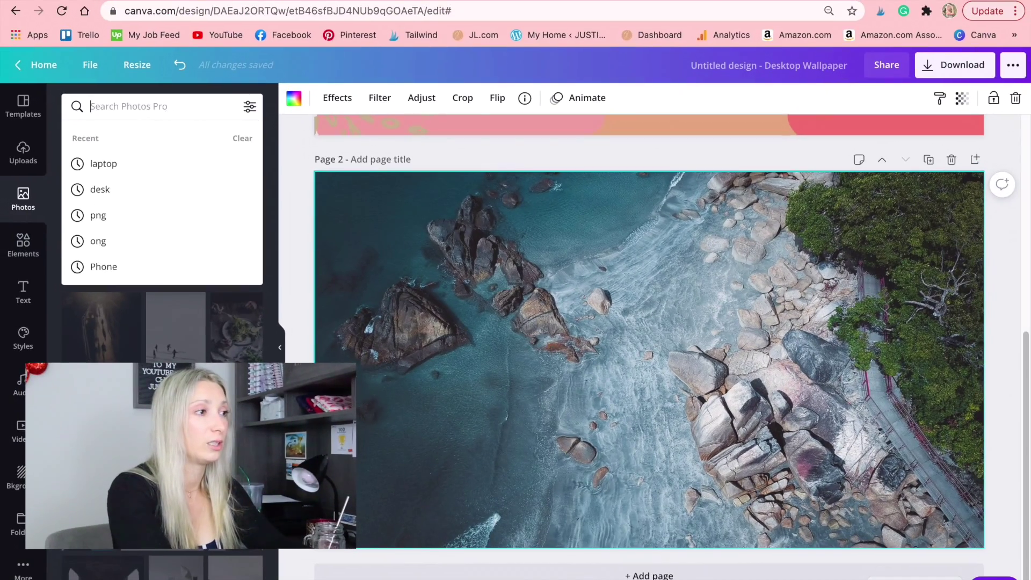
text(beavhch)
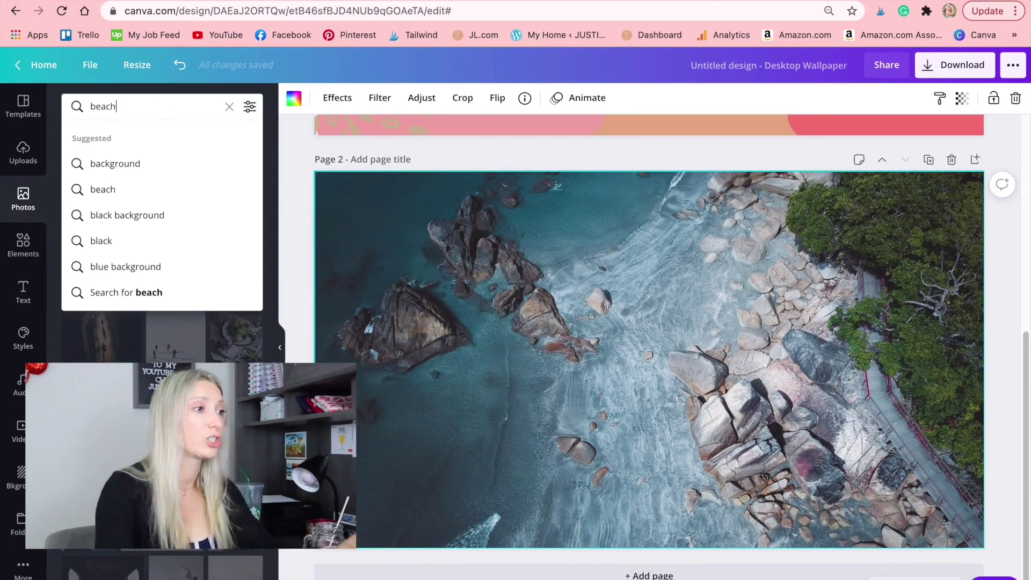
Search free beach photos, add the starfish photo, and delete the rocky-coast background.
key(Return)
click(251, 108)
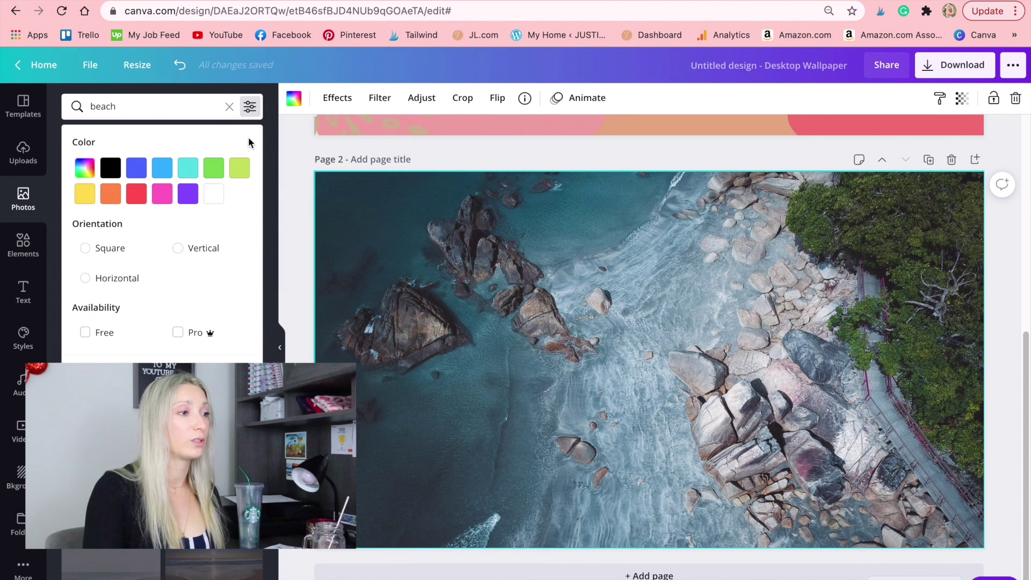
click(86, 332)
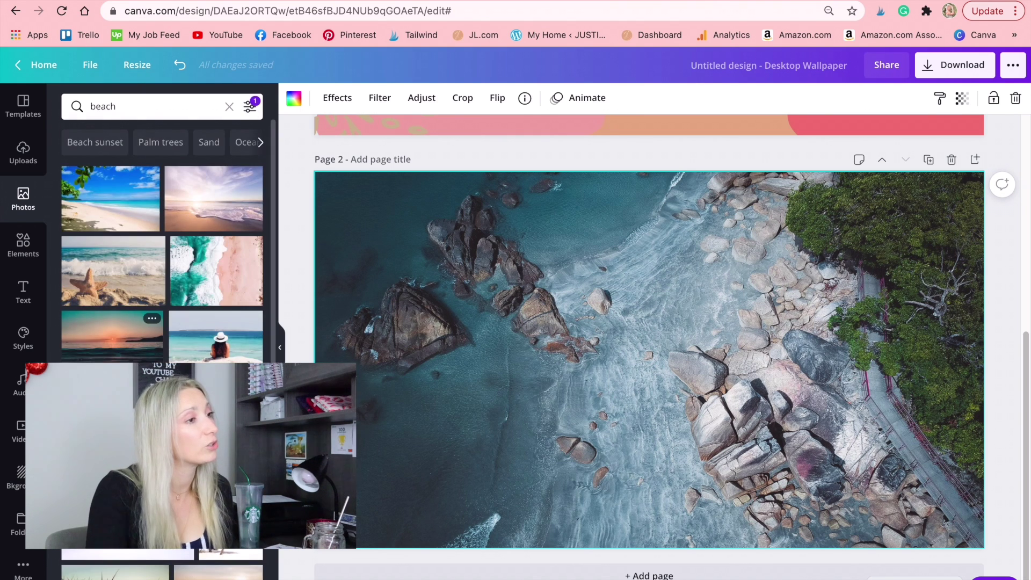
click(206, 281)
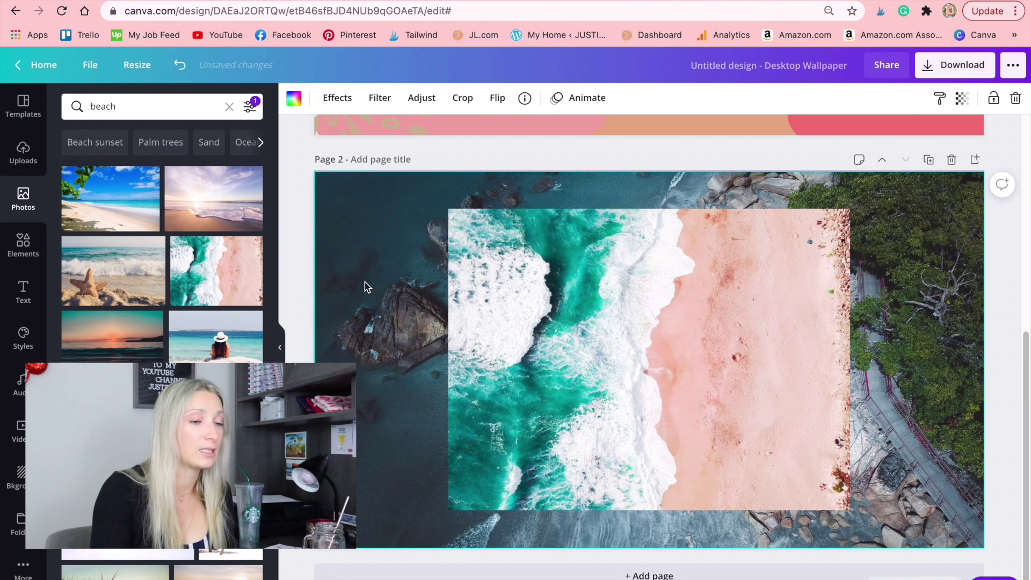
key(Delete)
Stretch the starfish photo to every edge of page 2.
click(667, 370)
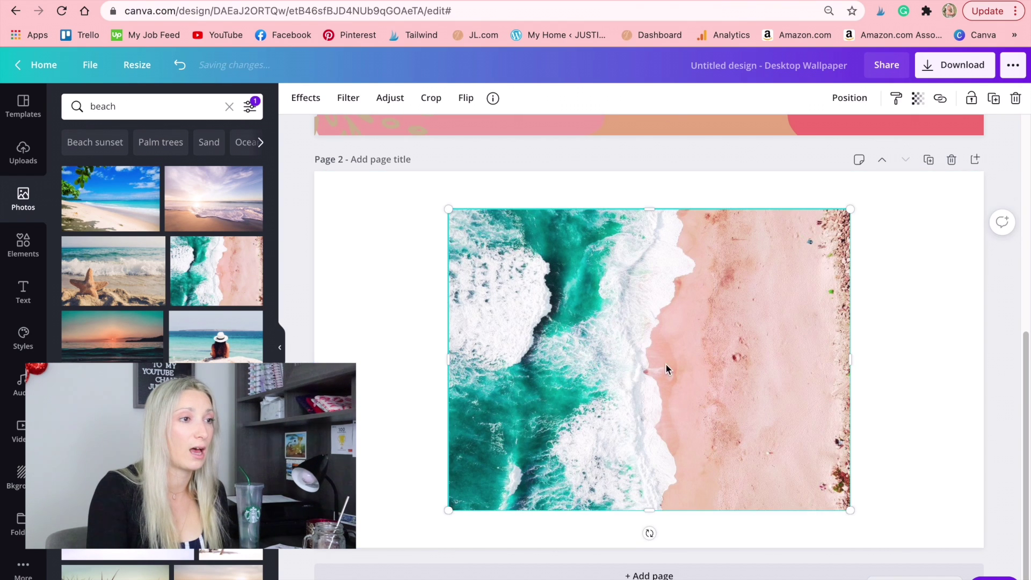
drag(667, 370, 632, 332)
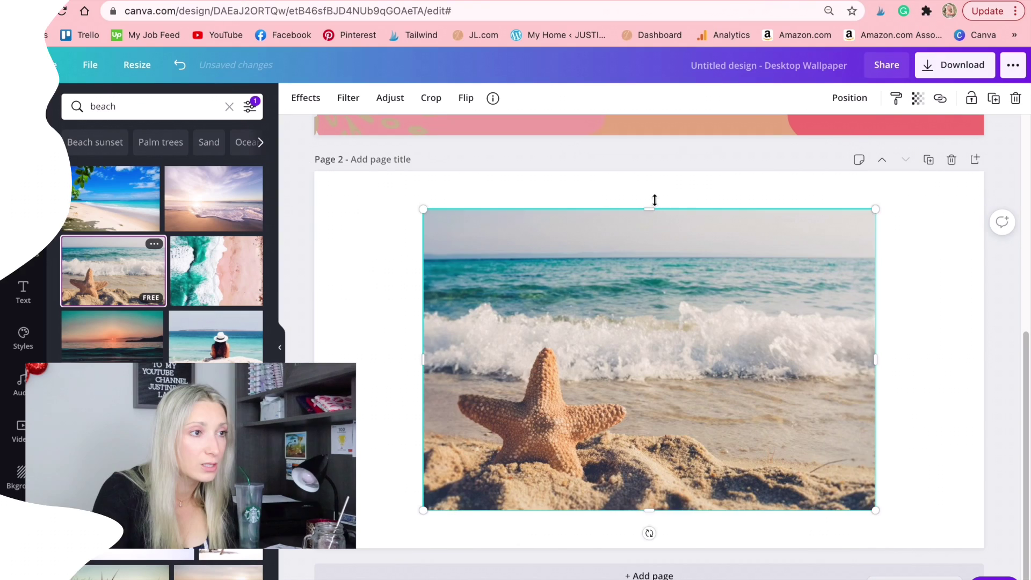
drag(652, 201, 653, 187)
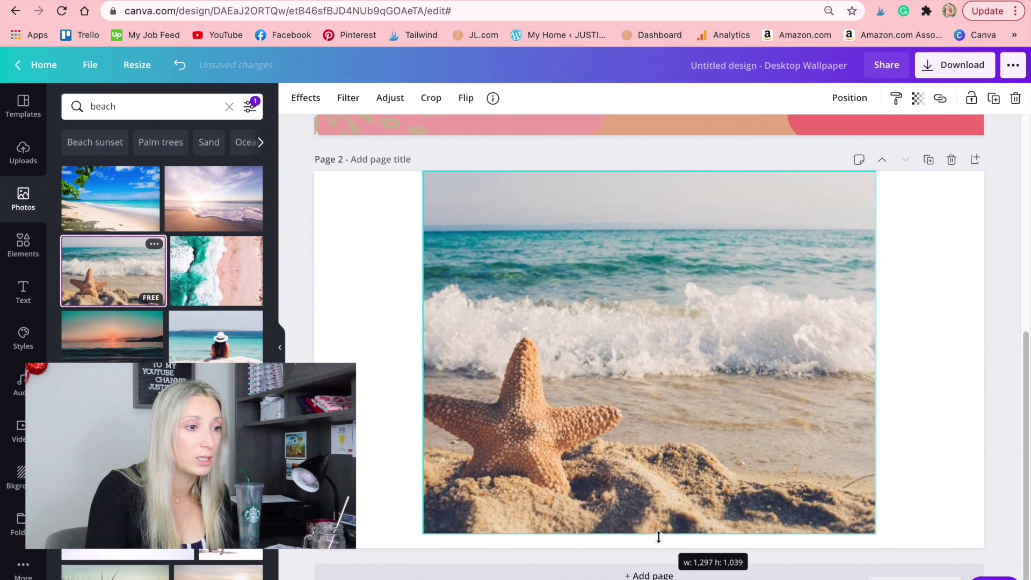
drag(655, 528, 655, 565)
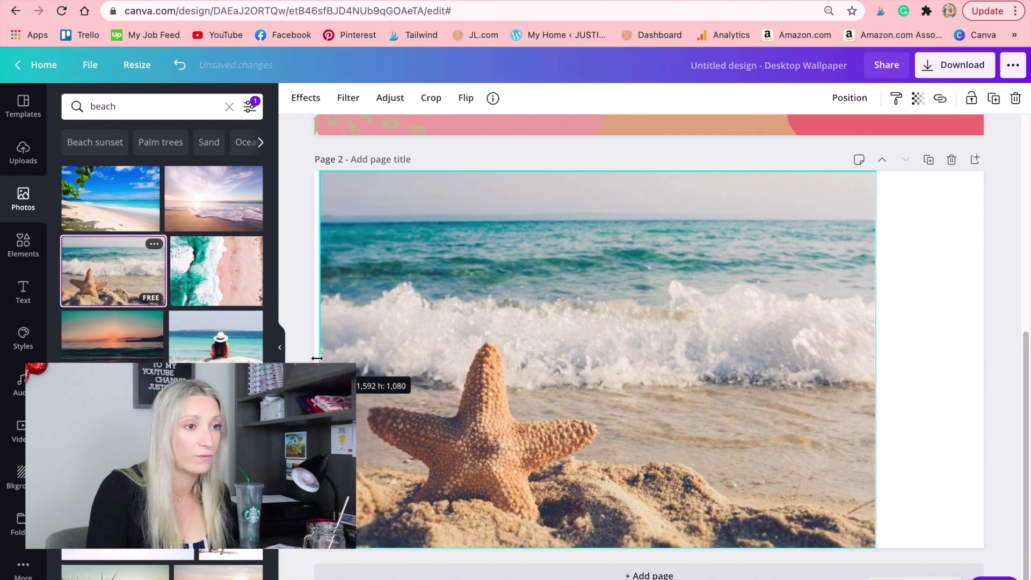
drag(425, 358, 315, 358)
drag(876, 357, 984, 360)
click(999, 361)
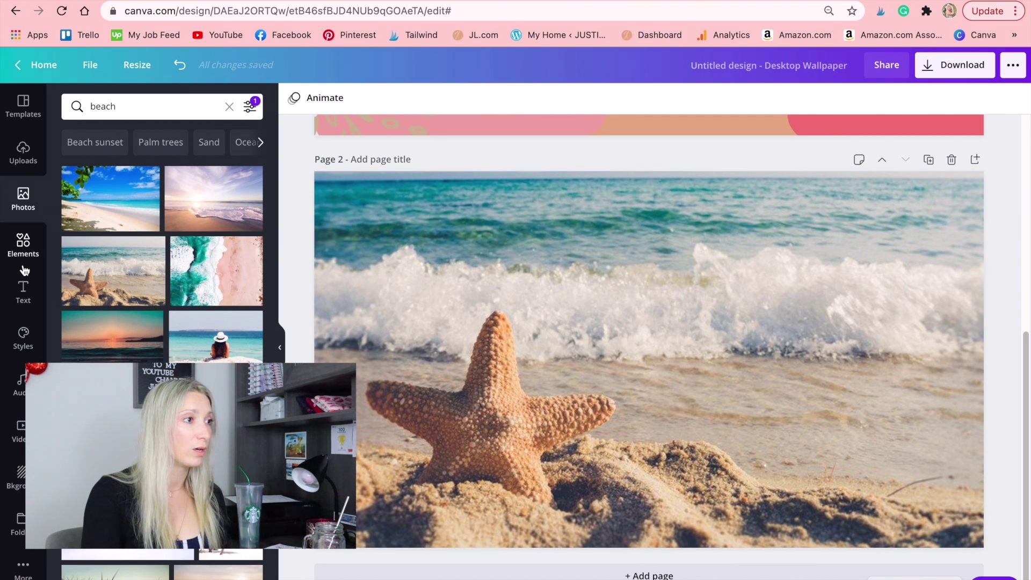
Search elements for 'brush' and drop a brush stroke onto the starfish photo.
click(22, 246)
click(143, 106)
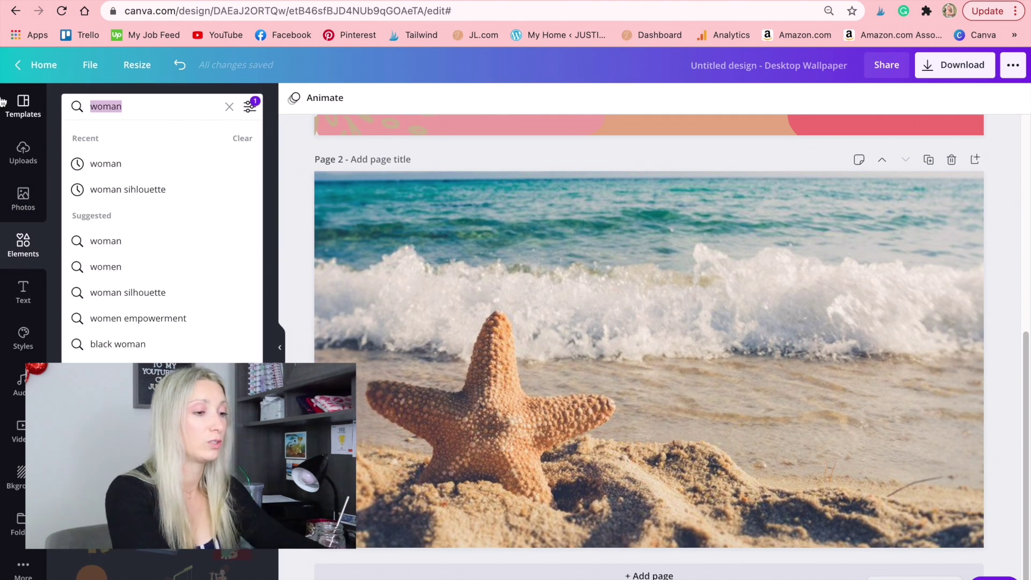
text(brush)
key(Return)
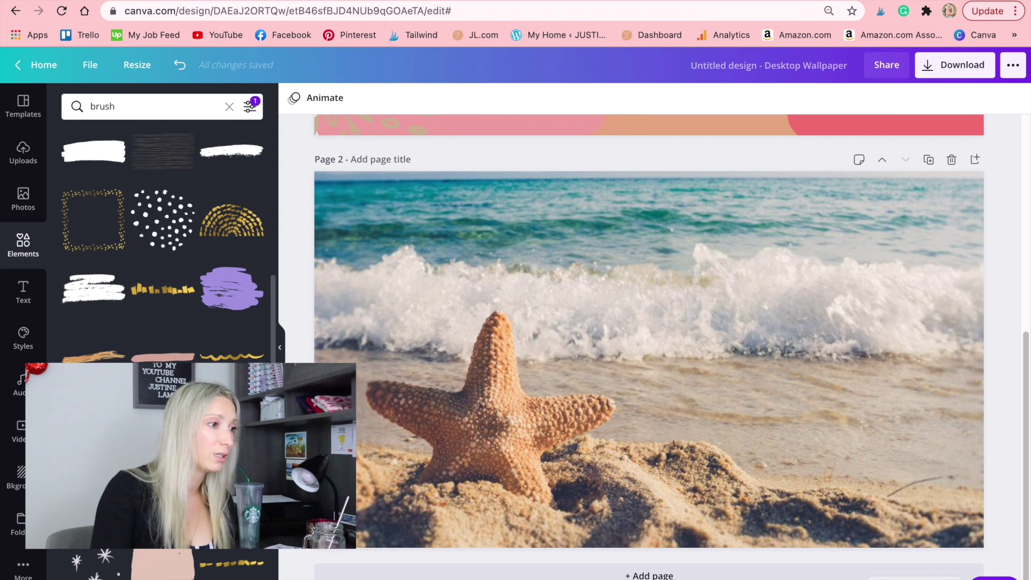
drag(126, 202, 132, 200)
Place the brush stroke over the upper-right waves with transparency lowered to 78.
mouse_move(636, 359)
mouse_down()
mouse_move(746, 248)
mouse_move(737, 249)
mouse_up()
click(918, 100)
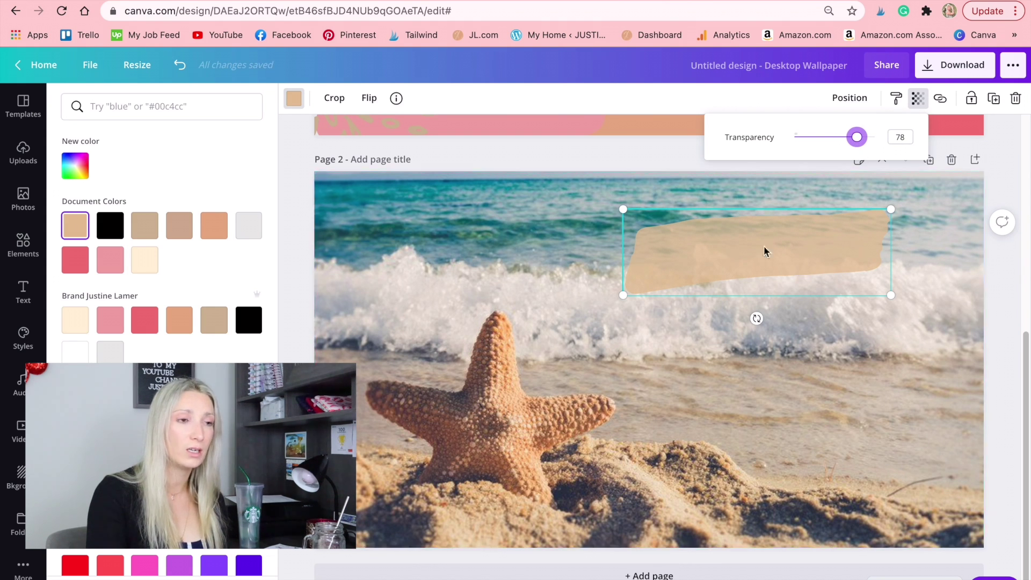
drag(746, 255, 806, 268)
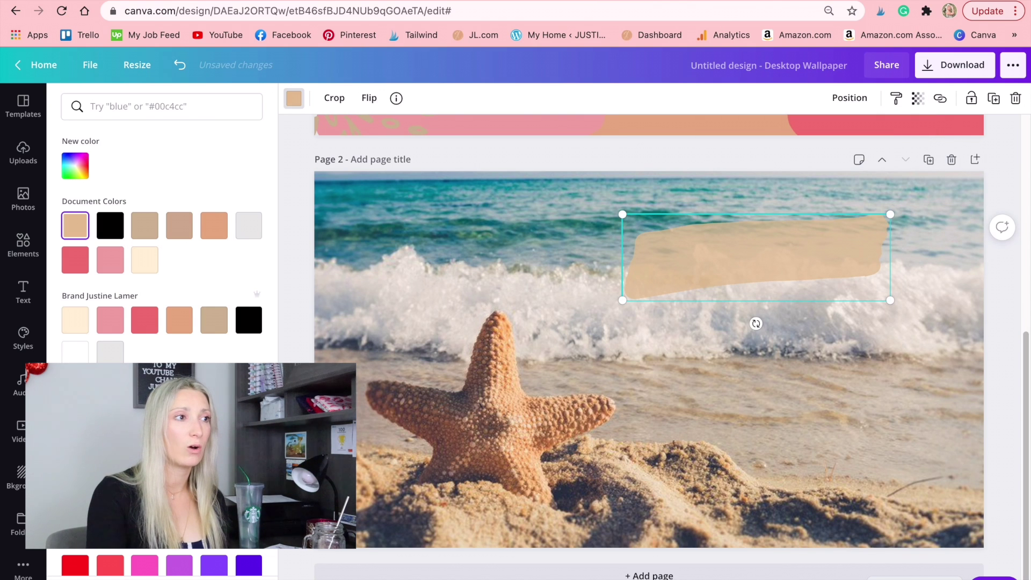
key(ctrl+t)
Search Pinterest for 'beach quote' ideas.
click(352, 37)
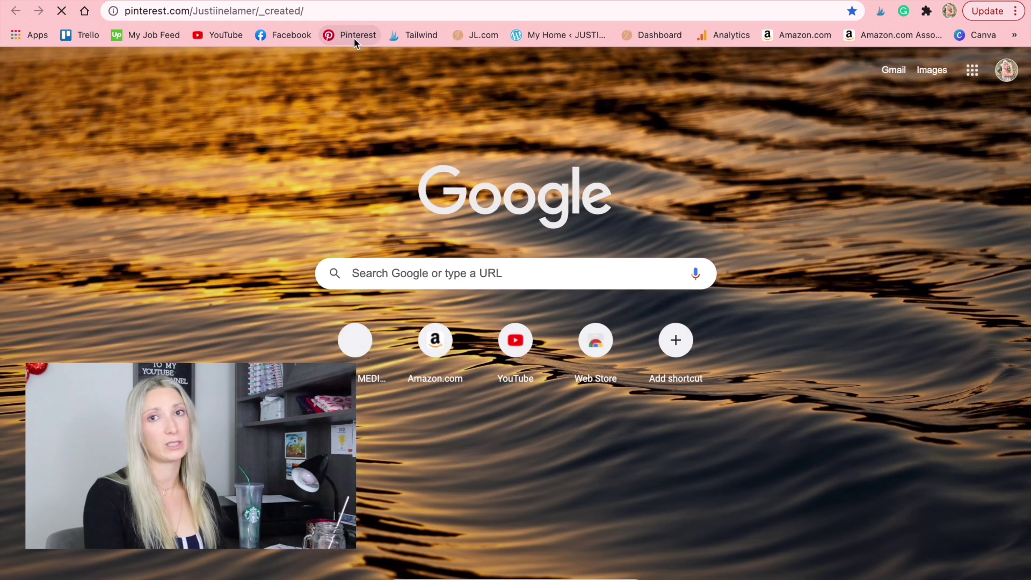
click(427, 81)
text(beach quote)
key(Return)
scroll(78, 267, down, 5)
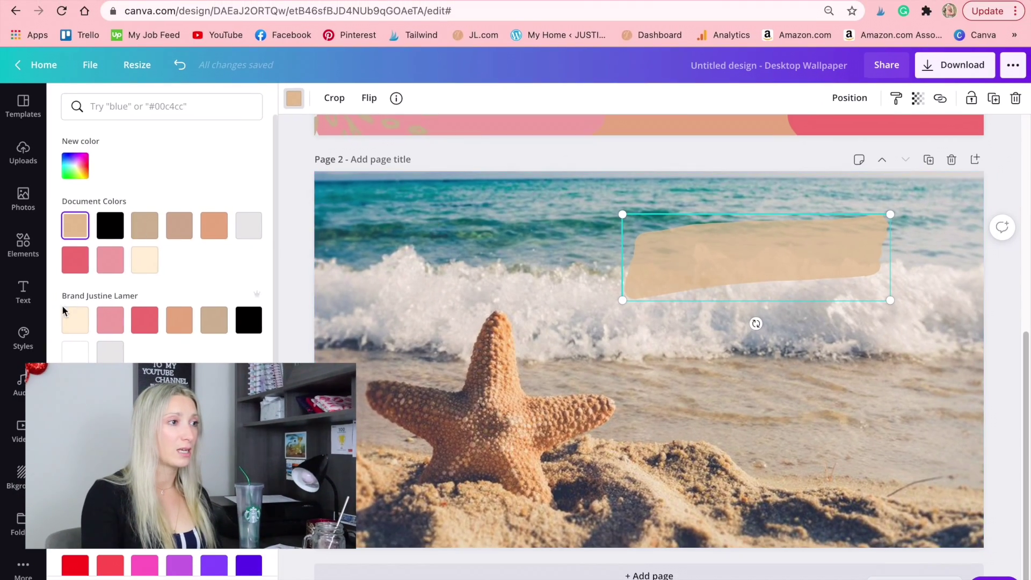
Add a heading on the tan brush stroke and retype it as 'Vitamin Sea'.
click(23, 291)
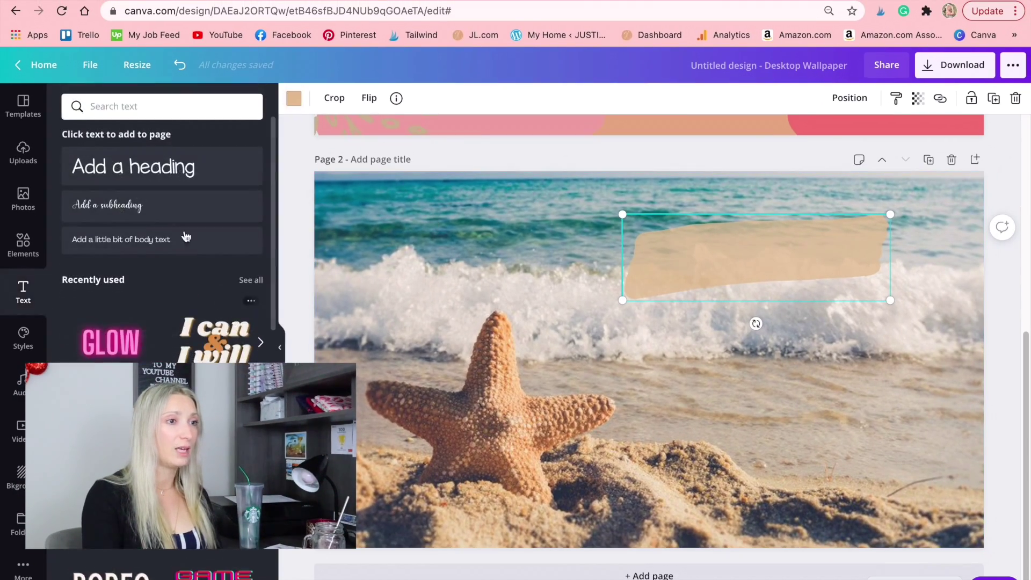
click(155, 179)
drag(765, 340, 766, 281)
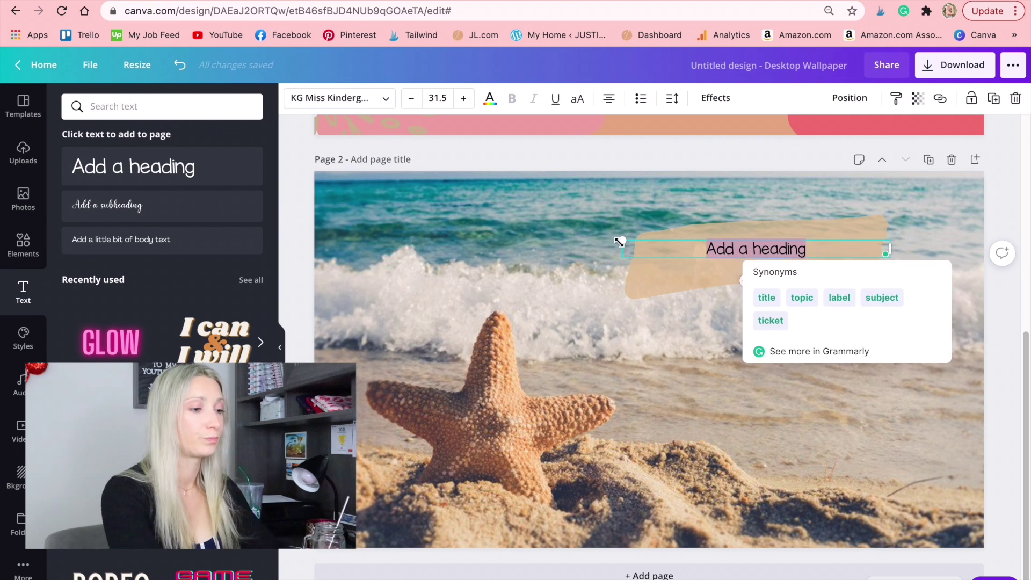
double_click(755, 247)
text(Vitamin Sea)
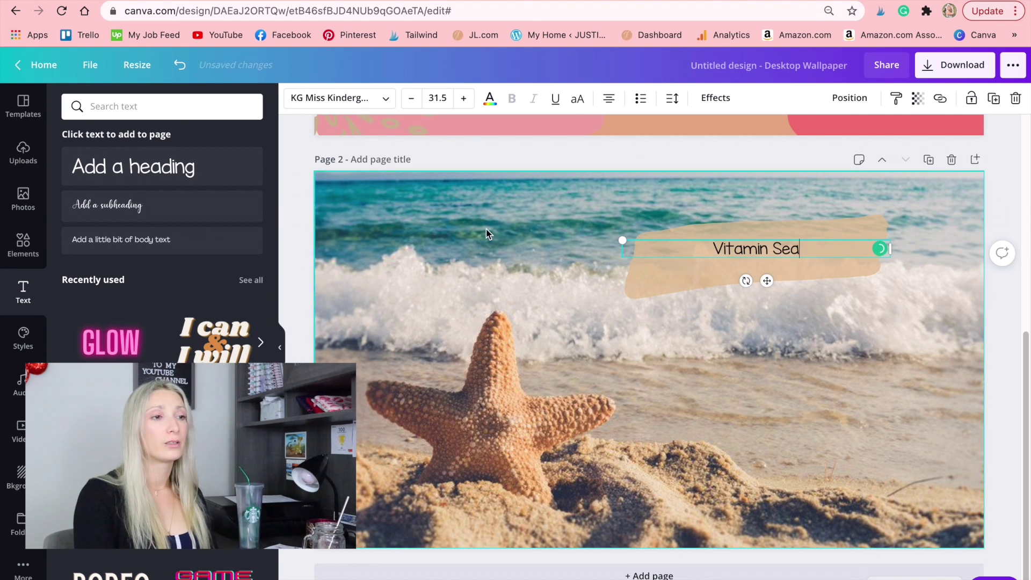
Enlarge and centre the 'Vitamin Sea' text so it spans the brush stroke.
drag(622, 240, 504, 201)
drag(750, 287, 762, 286)
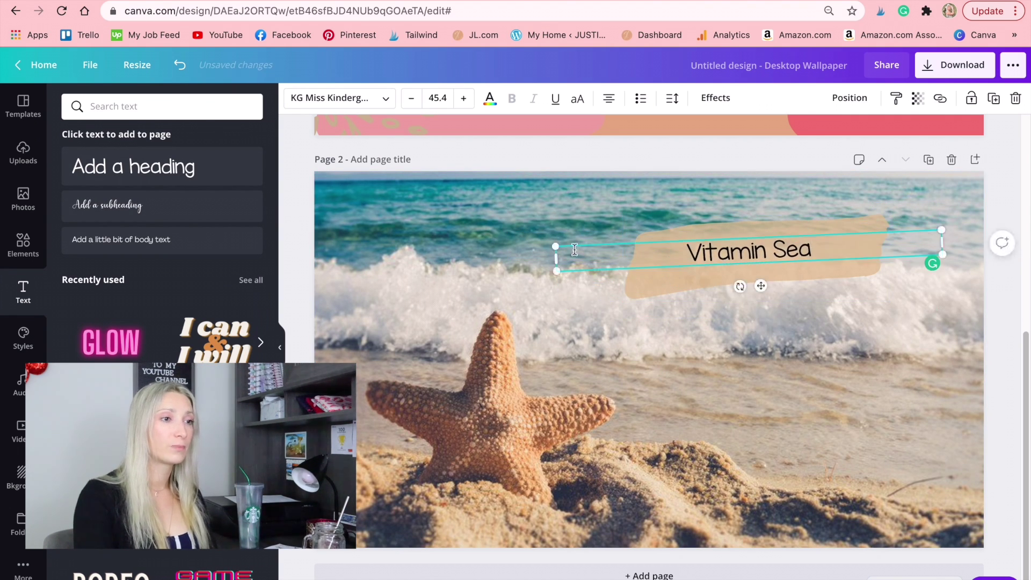
drag(554, 246, 465, 213)
drag(718, 288, 768, 288)
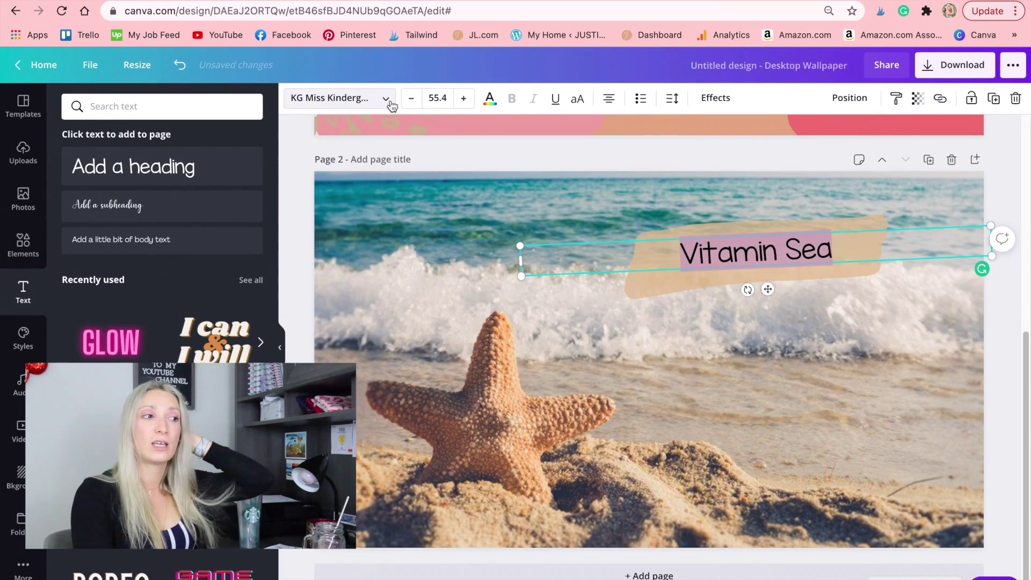
Set 'Vitamin Sea' in the Handwriting-category font Mistrully and colour it white.
click(338, 97)
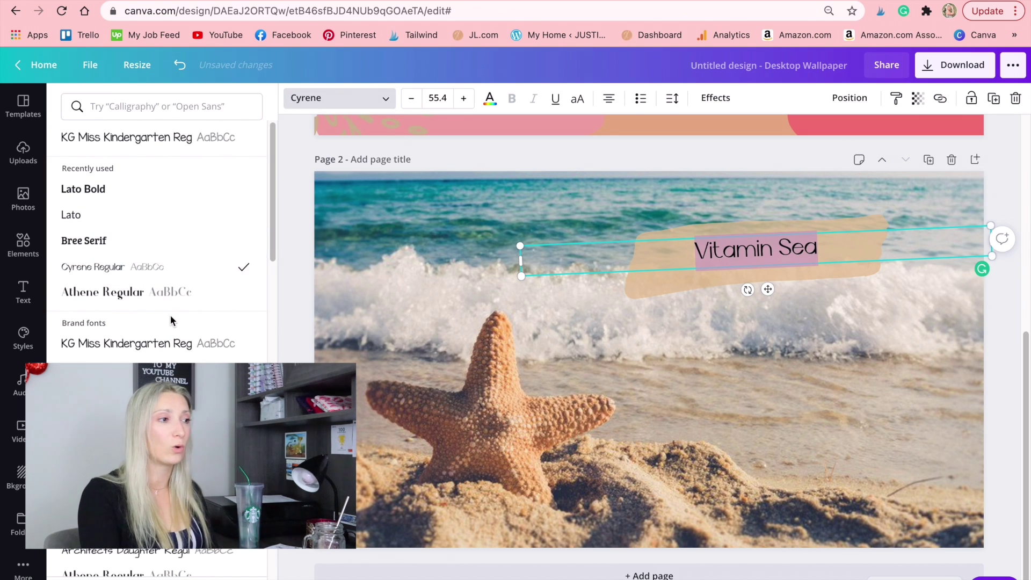
click(161, 378)
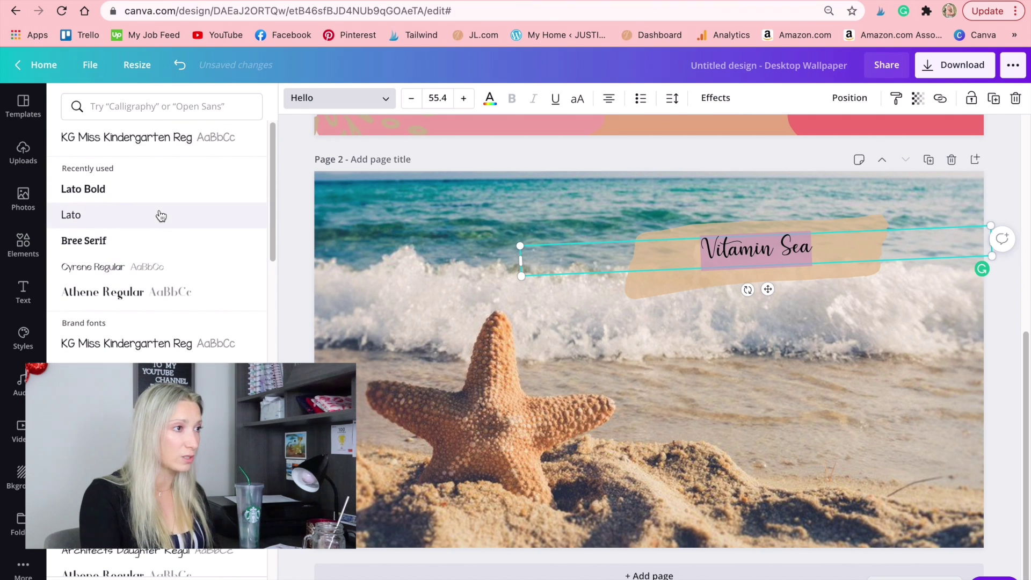
click(187, 107)
click(103, 147)
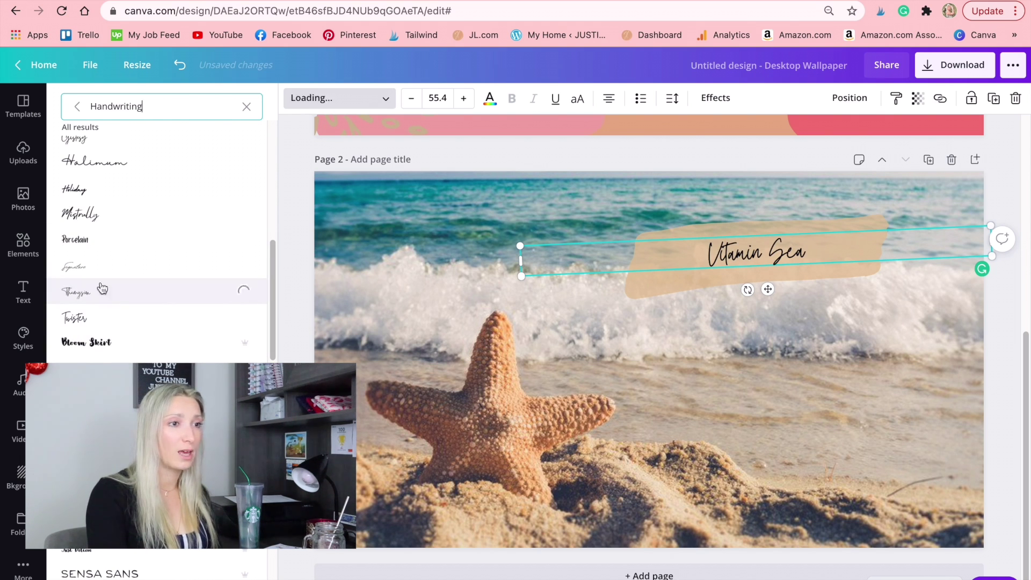
click(99, 239)
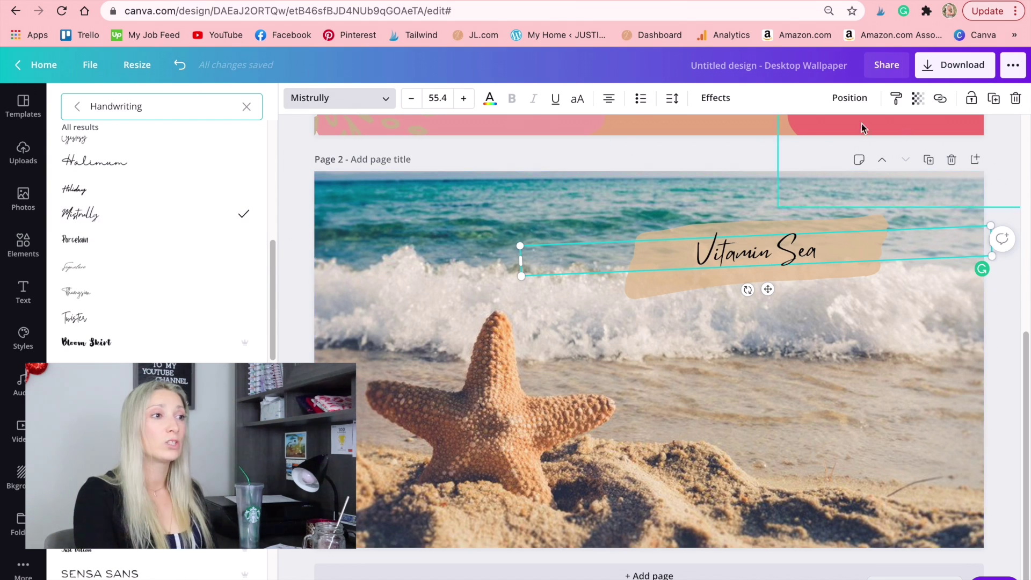
click(490, 100)
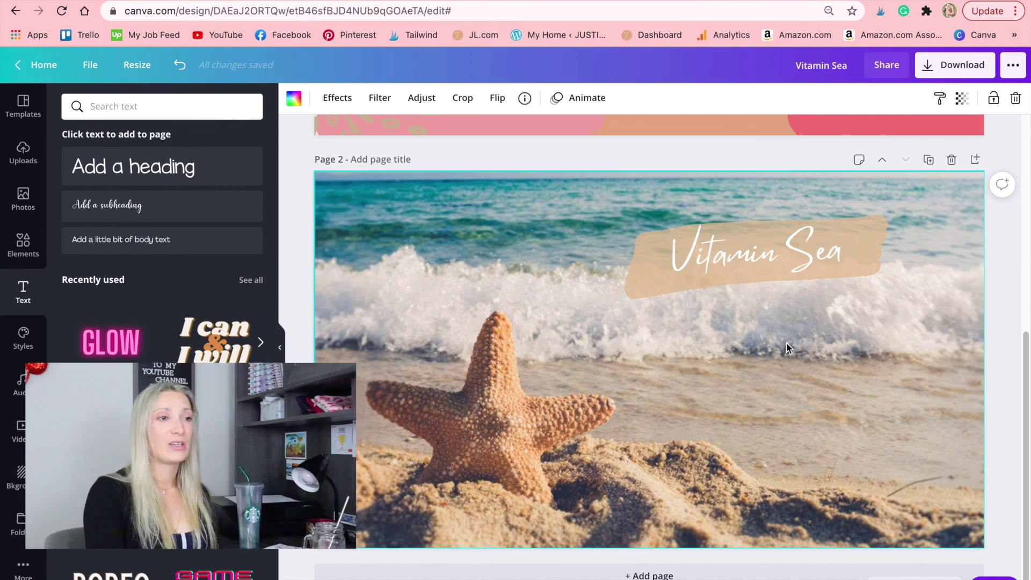
scroll(773, 492, up, 2)
scroll(773, 491, up, 2)
scroll(774, 491, up, 2)
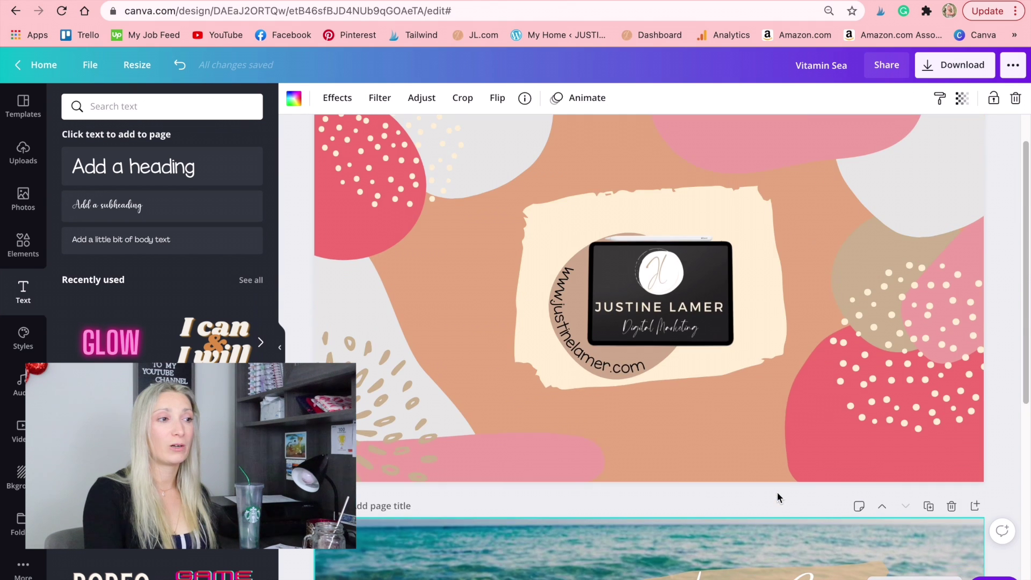
scroll(777, 492, up, 1)
mouse_move(161, 242)
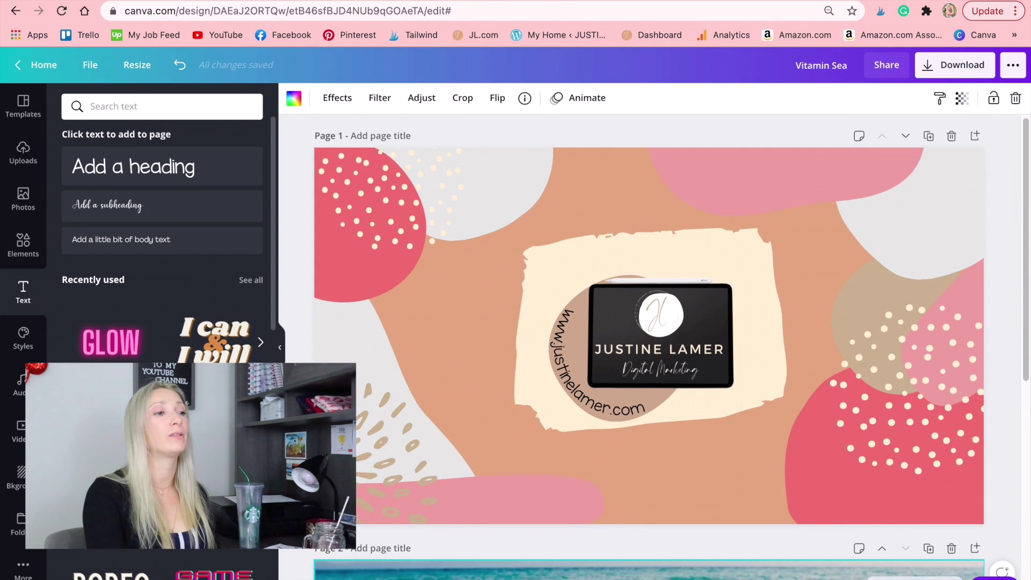
scroll(728, 475, down, 5)
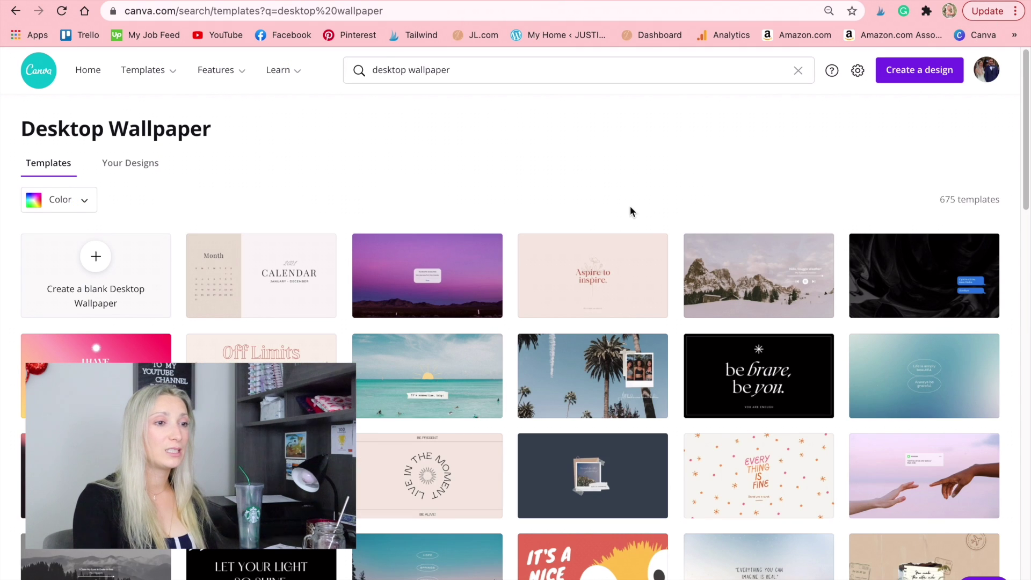
scroll(794, 389, down, 2)
scroll(793, 389, down, 2)
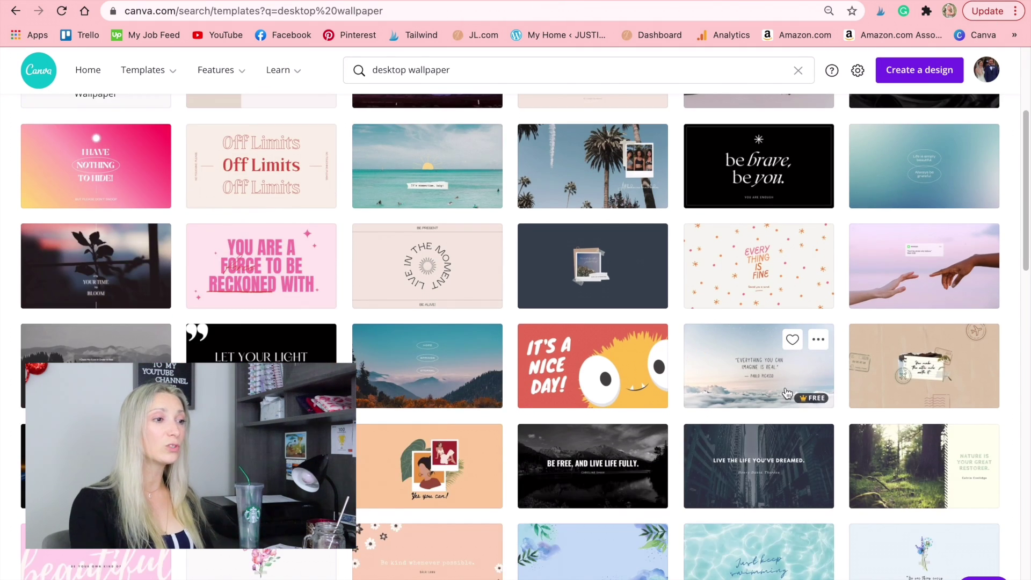
scroll(785, 392, down, 4)
scroll(785, 393, down, 4)
scroll(787, 393, down, 2)
scroll(789, 394, down, 3)
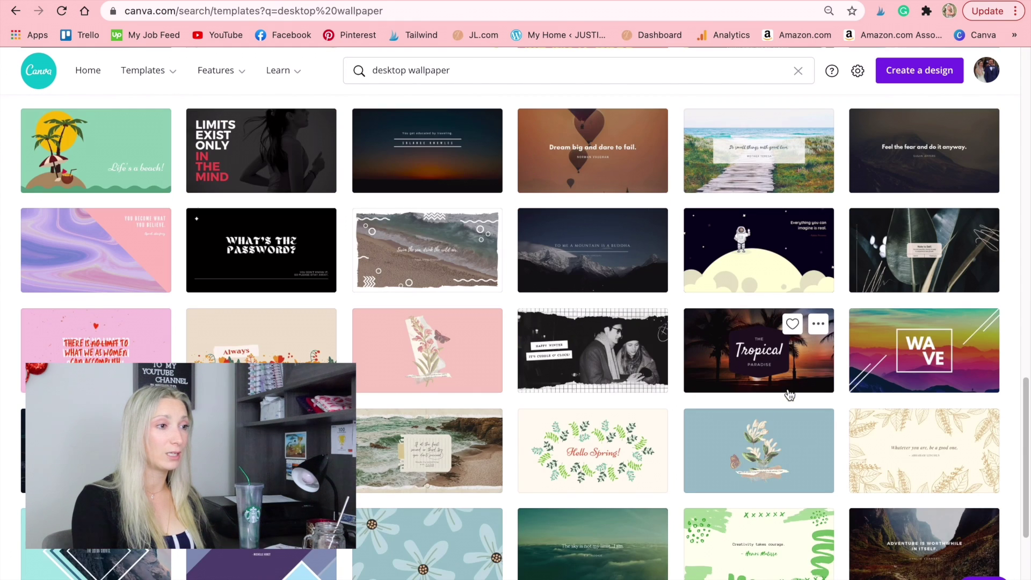
scroll(789, 395, down, 1)
scroll(789, 394, down, 1)
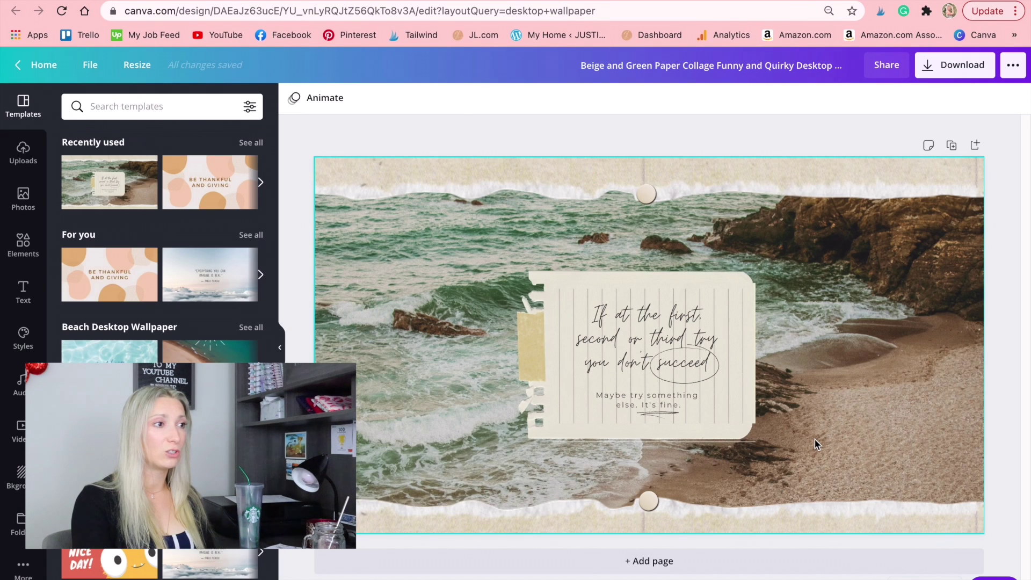
Move the torn-paper note, tape, quote and 'Maybe try something' subtitle to the left side.
click(639, 483)
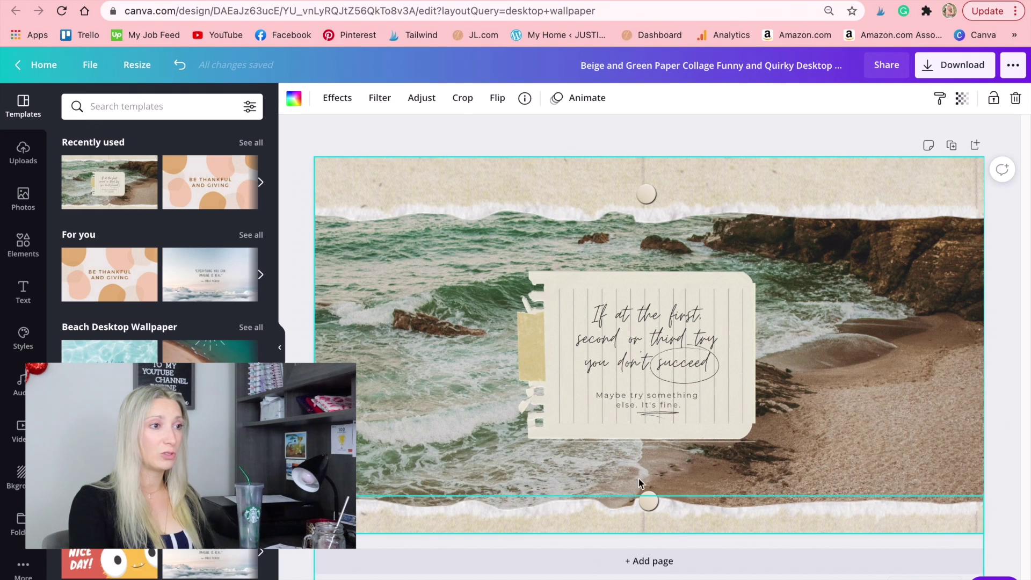
click(685, 192)
click(625, 302)
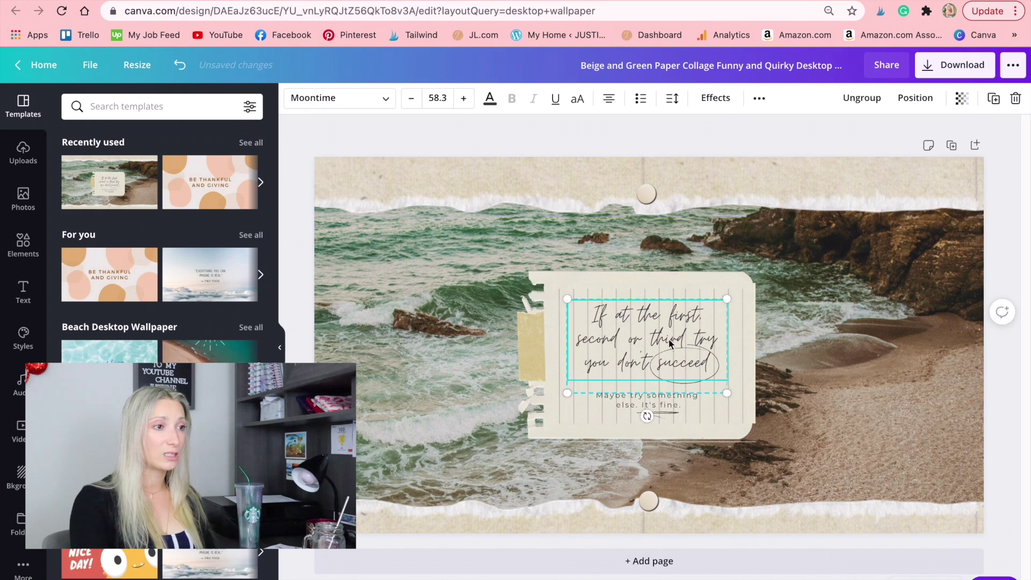
click(702, 405)
drag(740, 302, 560, 273)
drag(523, 338, 355, 326)
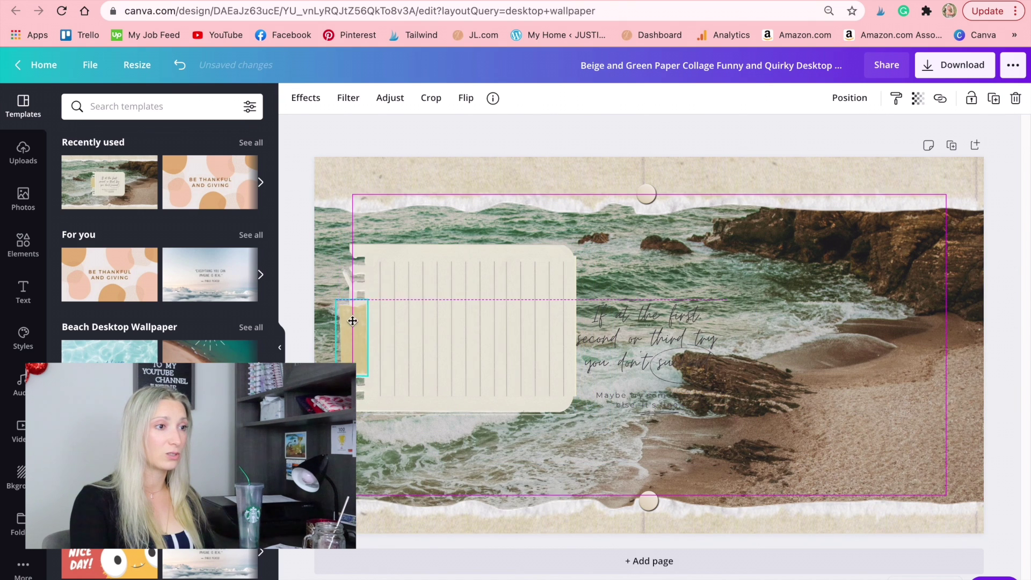
mouse_move(608, 347)
mouse_down()
mouse_move(501, 347)
mouse_move(419, 322)
mouse_up()
drag(703, 411, 514, 397)
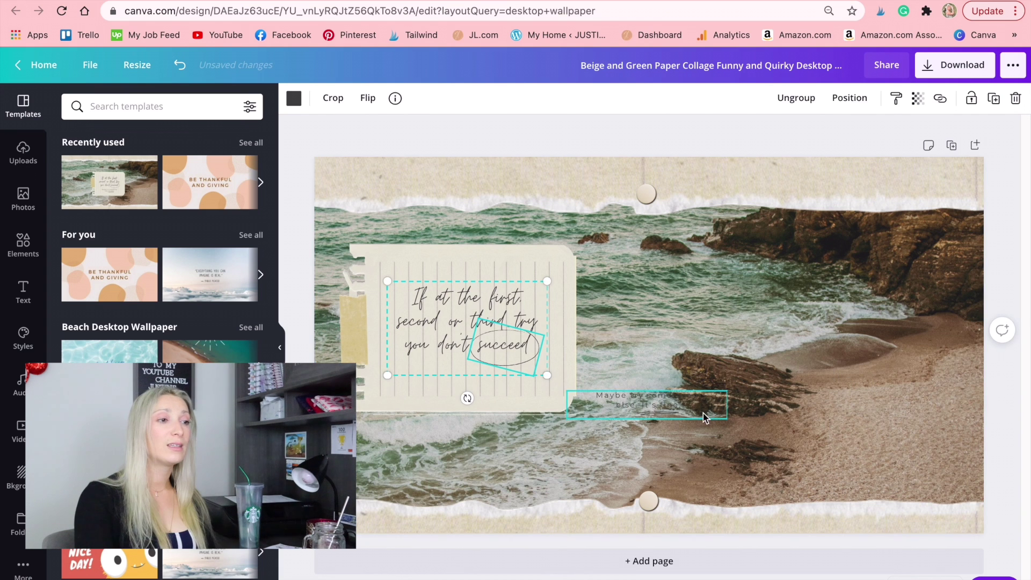
click(850, 395)
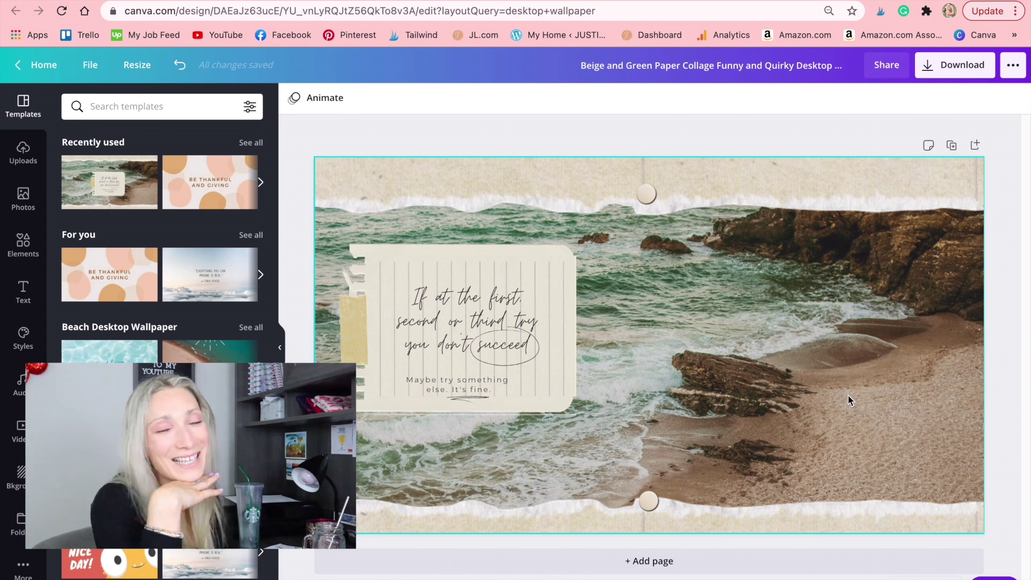